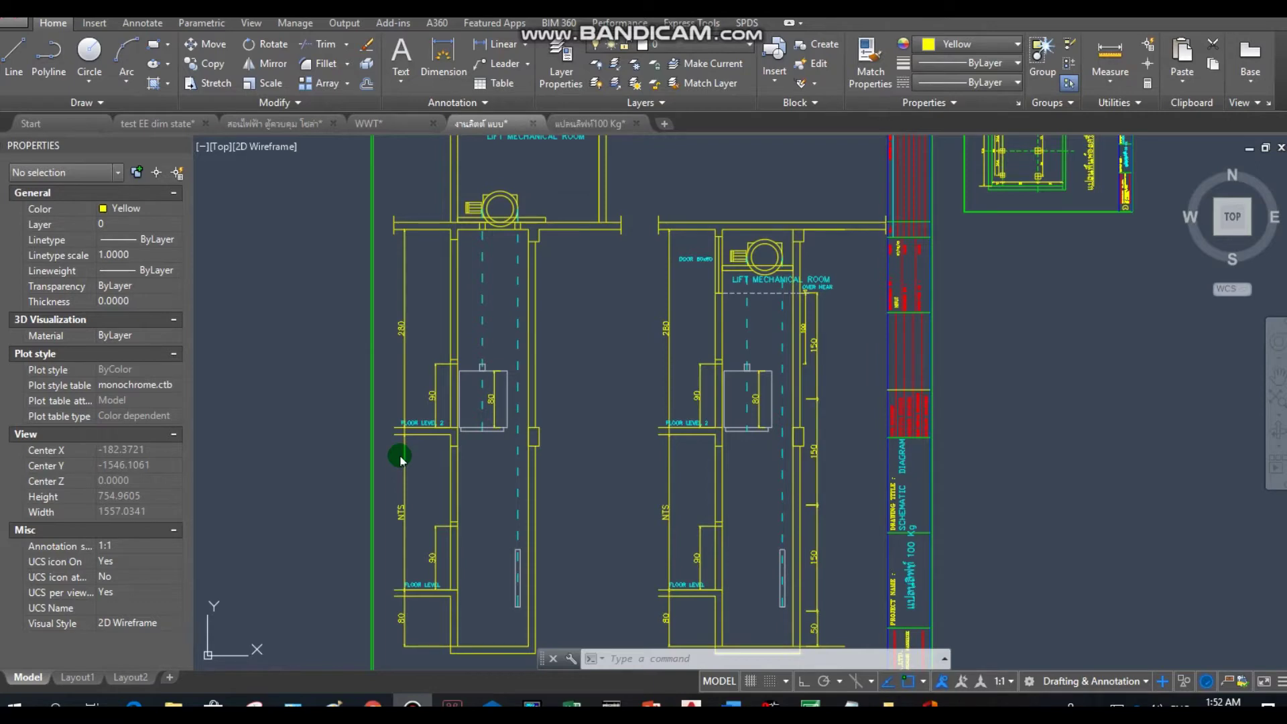
Step: Zoom out to view the whole lift schematic sheet with its two shaft elevations
scroll(431, 437, "down", 5)
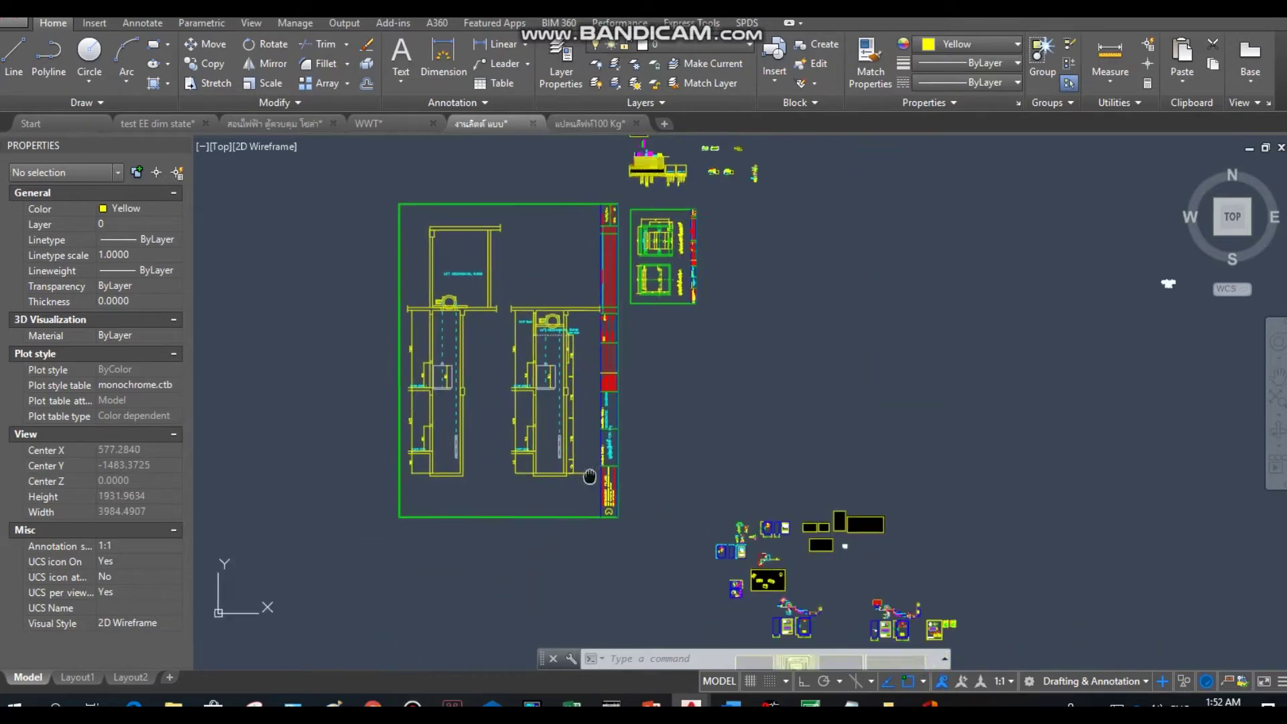
Step: Center the two lift-shaft elevations on screen
scroll(589, 477, "up", 5)
middle_click_drag(482, 576, 734, 602)
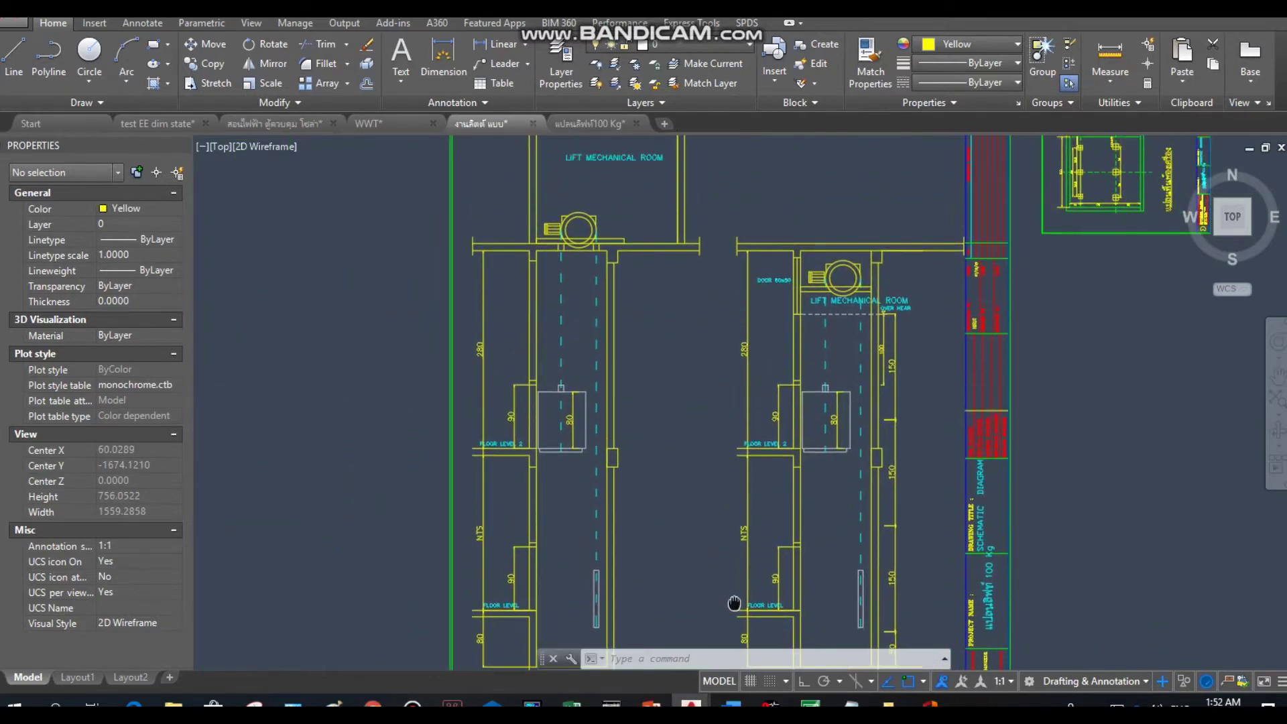
scroll(612, 437, "down", 5)
scroll(603, 402, "up", 5)
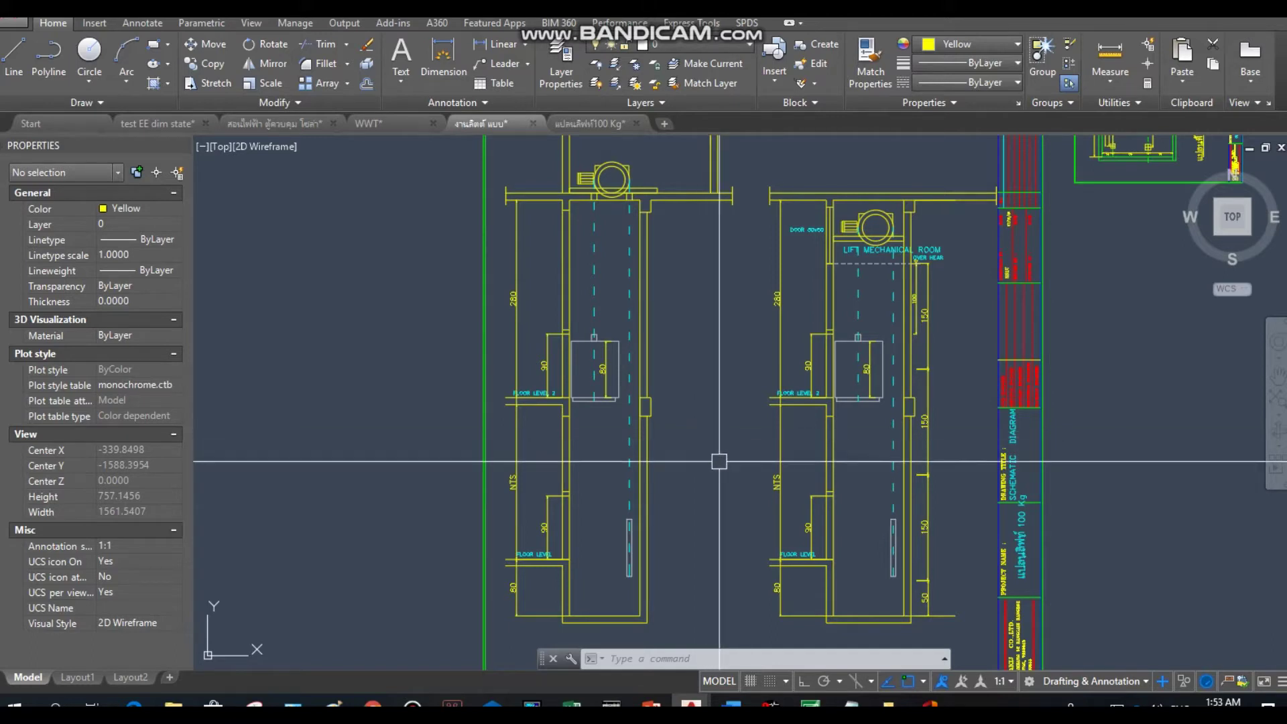
Step: Zoom onto both shafts' FLOOR LEVEL details with their 80, 90 and 150 dimensions
scroll(664, 473, "up", 2)
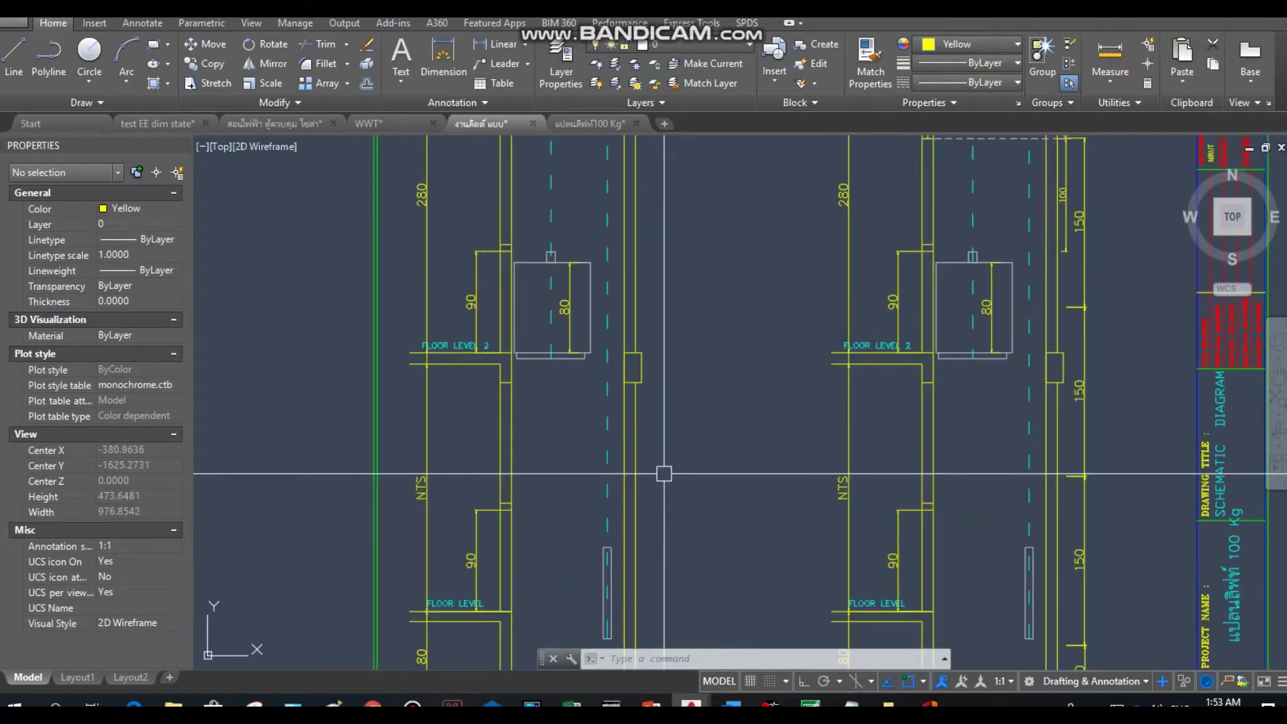
middle_click_drag(697, 487, 764, 384)
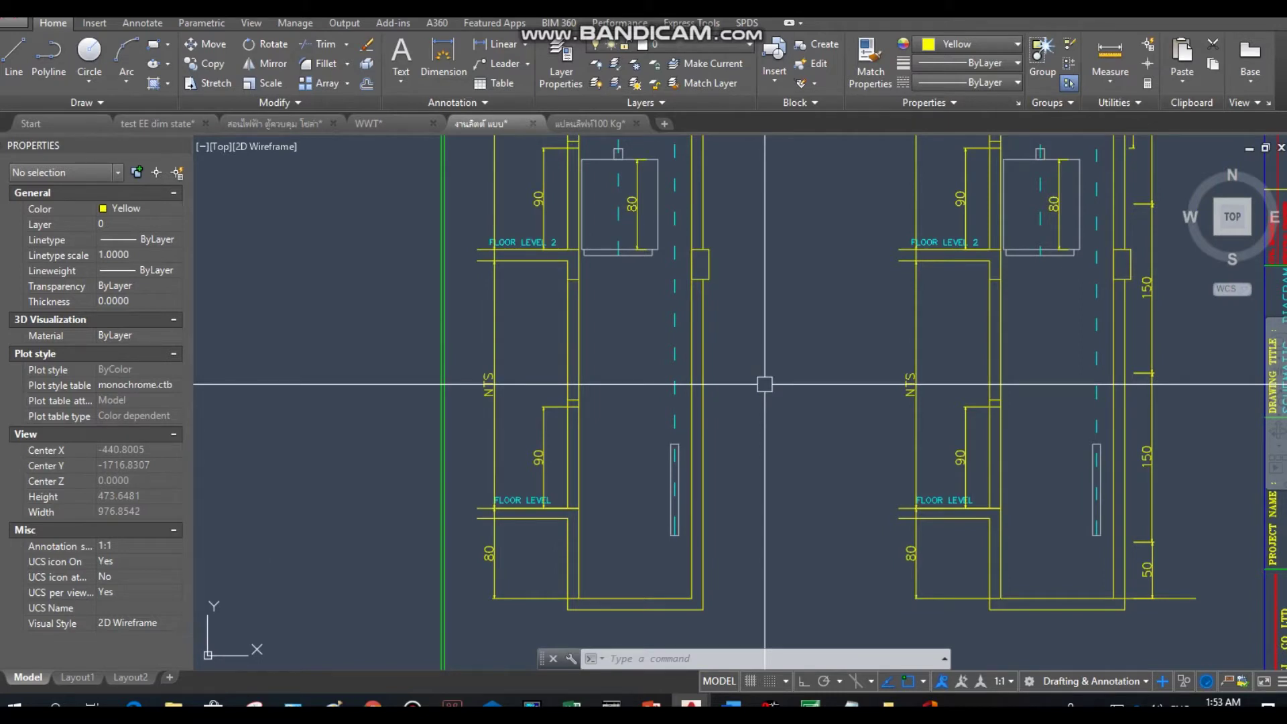
middle_click_drag(596, 373, 672, 410)
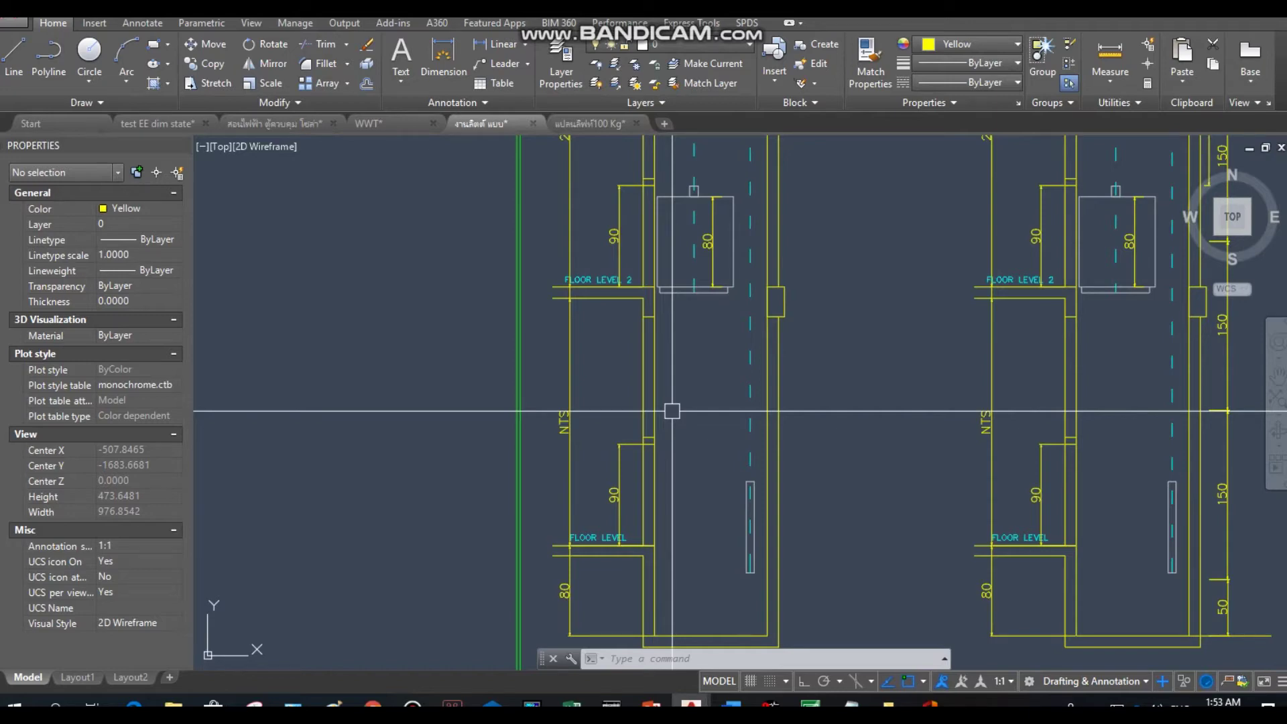
scroll(671, 410, "down", 2)
Step: Zoom out and bring the lift-shaft and machine-room plans into view
scroll(672, 410, "down", 1)
scroll(687, 325, "down", 3)
scroll(687, 325, "down", 1)
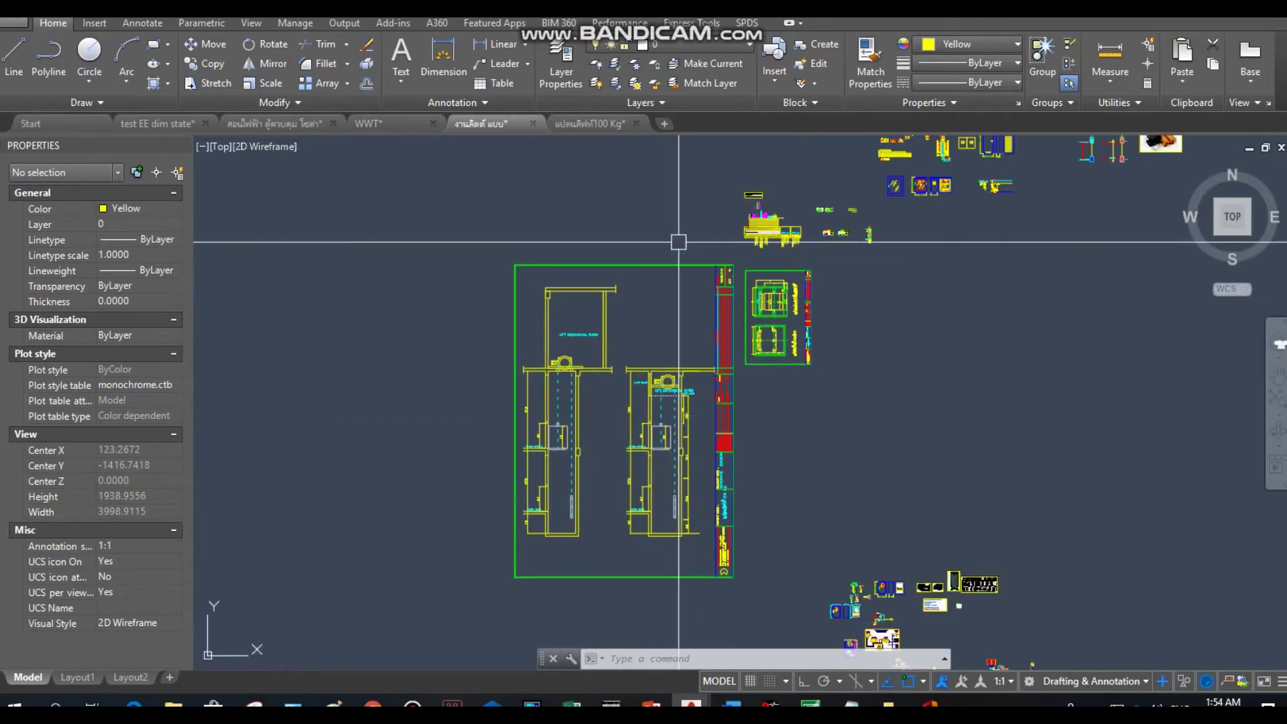
scroll(551, 188, "up", 4)
scroll(562, 306, "down", 4)
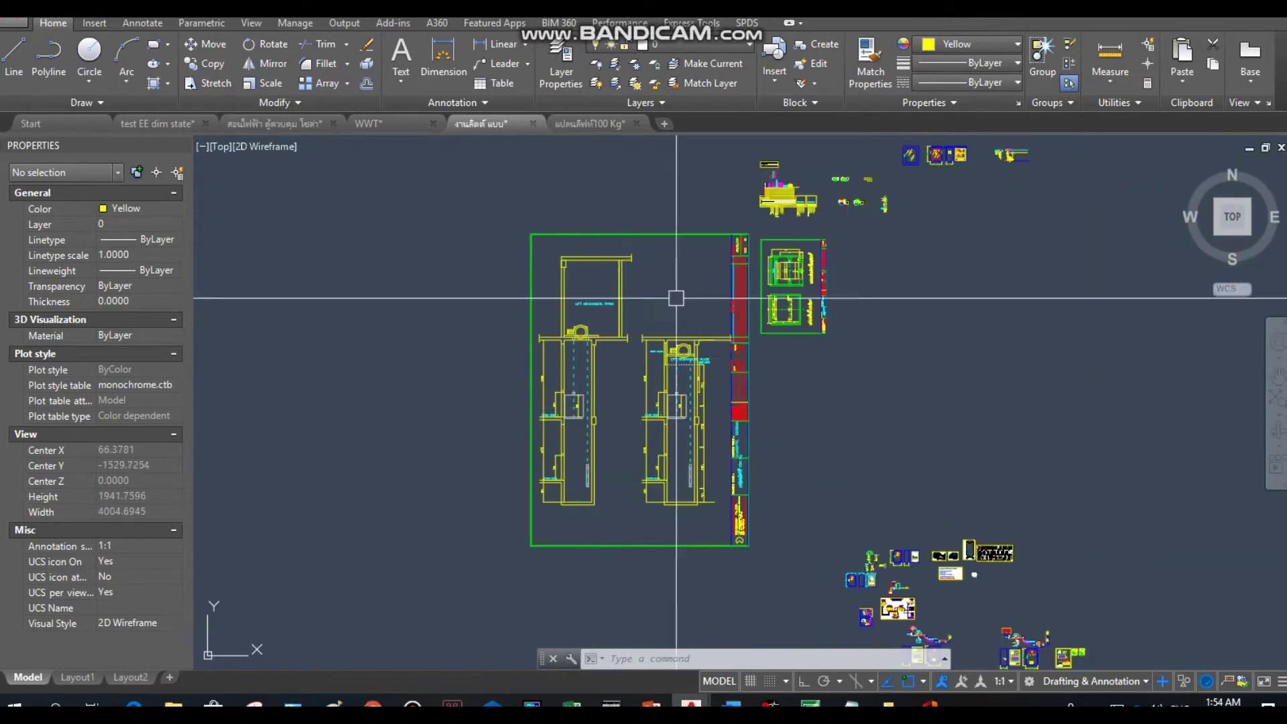
scroll(531, 301, "up", 5)
scroll(530, 301, "down", 4)
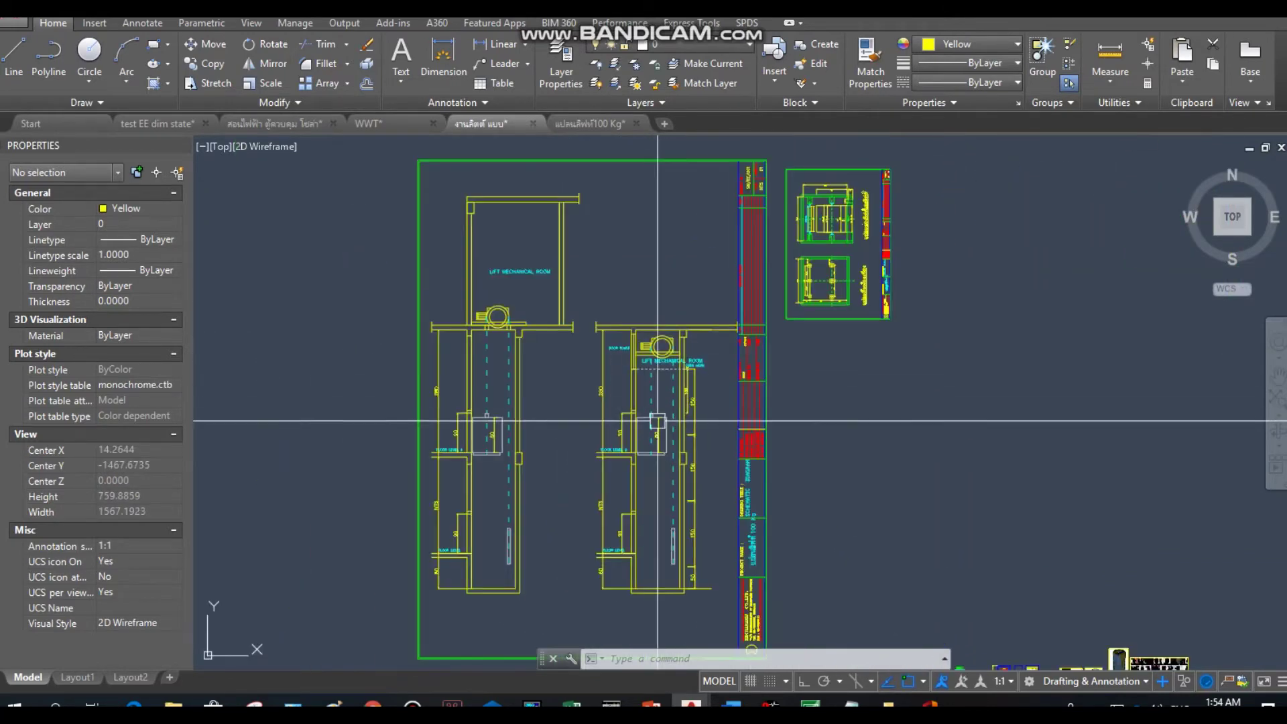
scroll(604, 402, "up", 4)
scroll(640, 272, "up", 2)
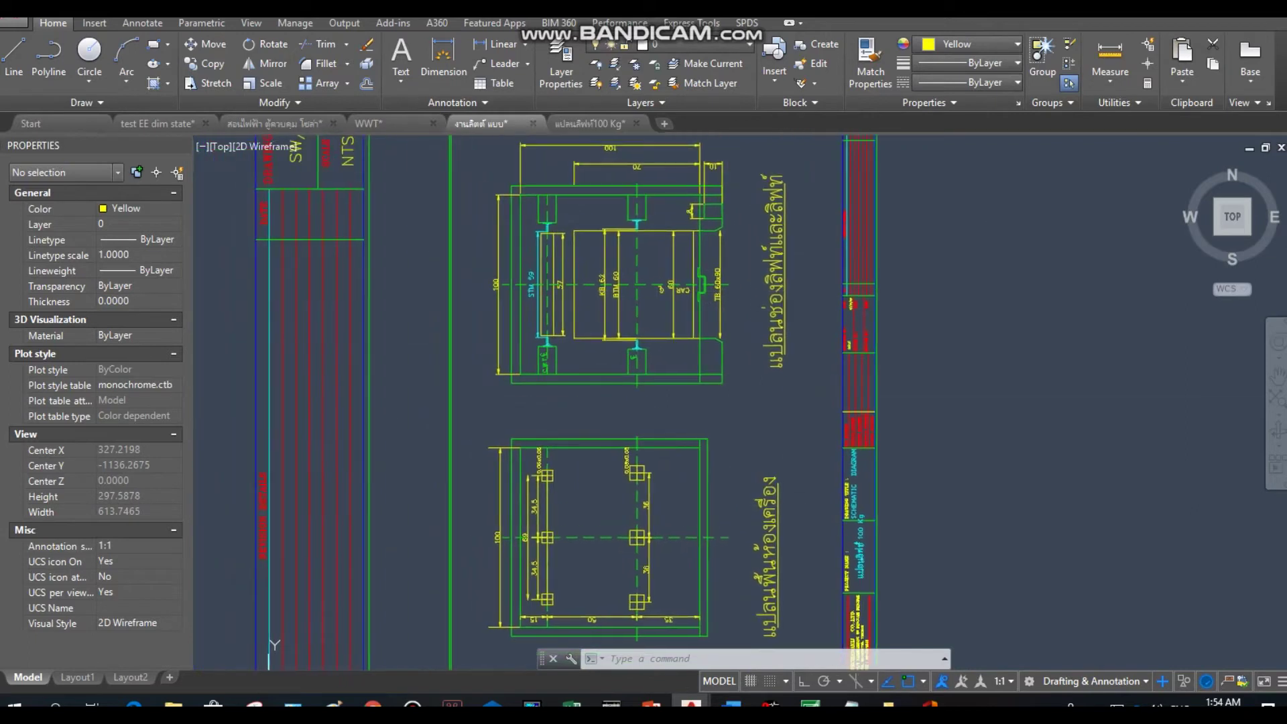
middle_click_drag(640, 271, 708, 336)
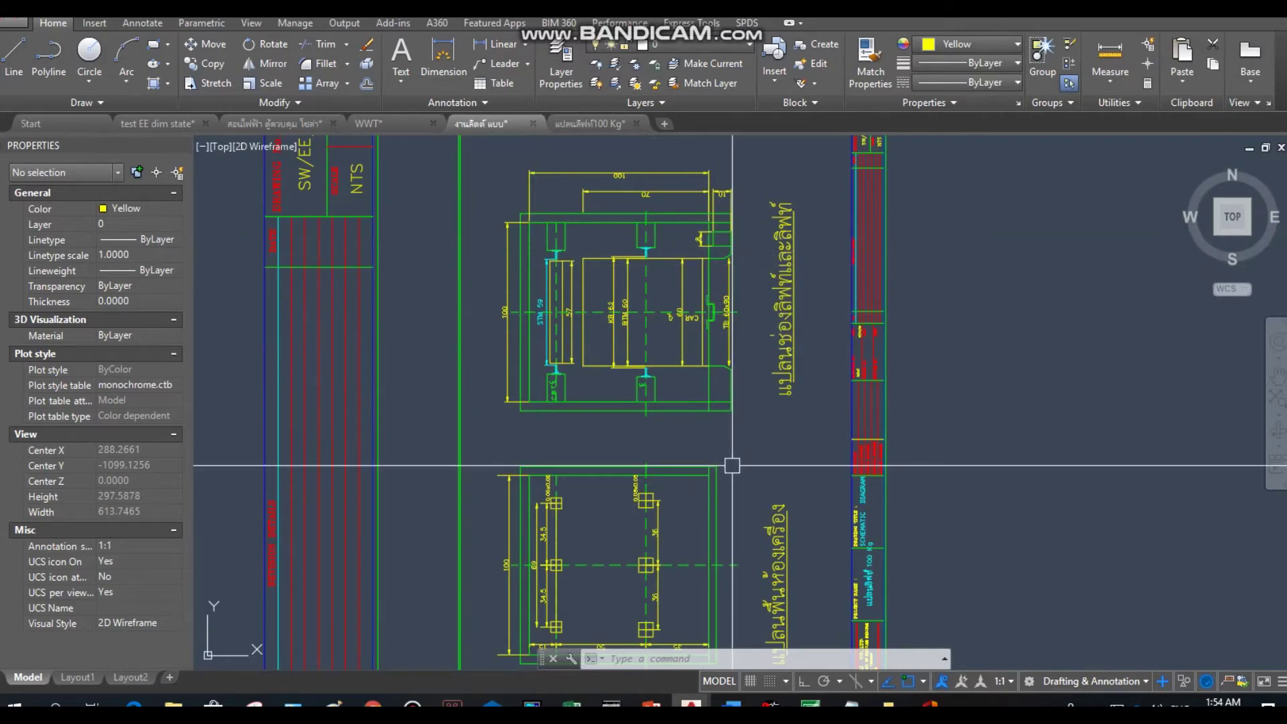
middle_click_drag(701, 478, 858, 434)
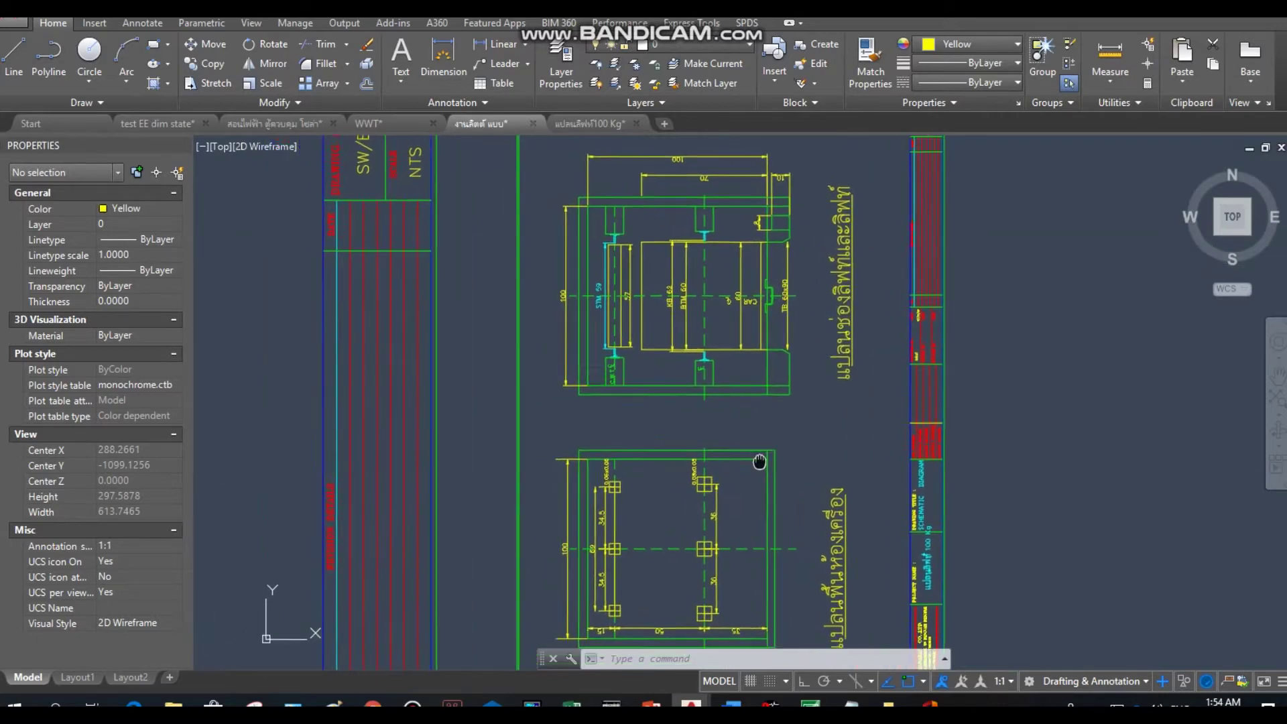
Step: Zoom in on the lift-shaft plan dimensions and center it within its sheet border
scroll(792, 357, "up", 2)
scroll(792, 357, "up", 2)
scroll(792, 356, "up", 2)
scroll(792, 357, "down", 5)
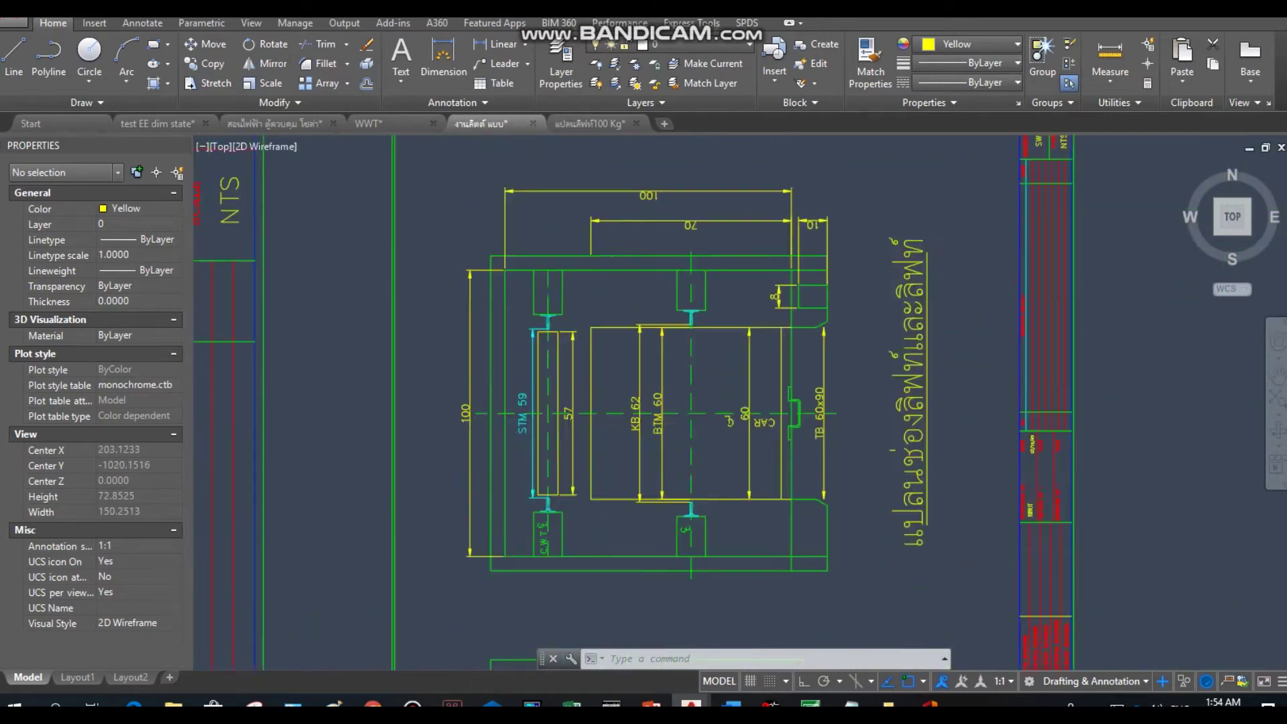
scroll(670, 402, "up", 4)
mouse_move(653, 397)
middle_mouse_down()
mouse_move(660, 419)
mouse_move(669, 316)
mouse_move(649, 377)
middle_mouse_up()
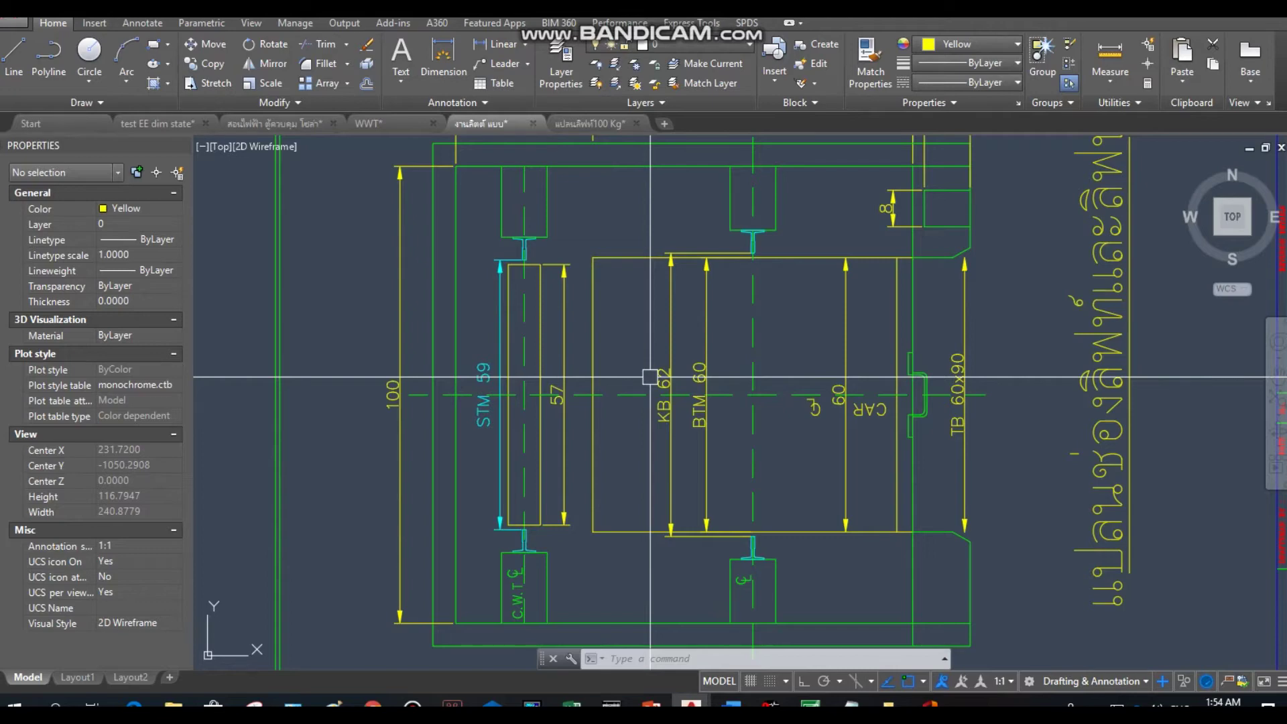
scroll(650, 377, "down", 2)
scroll(644, 366, "down", 2)
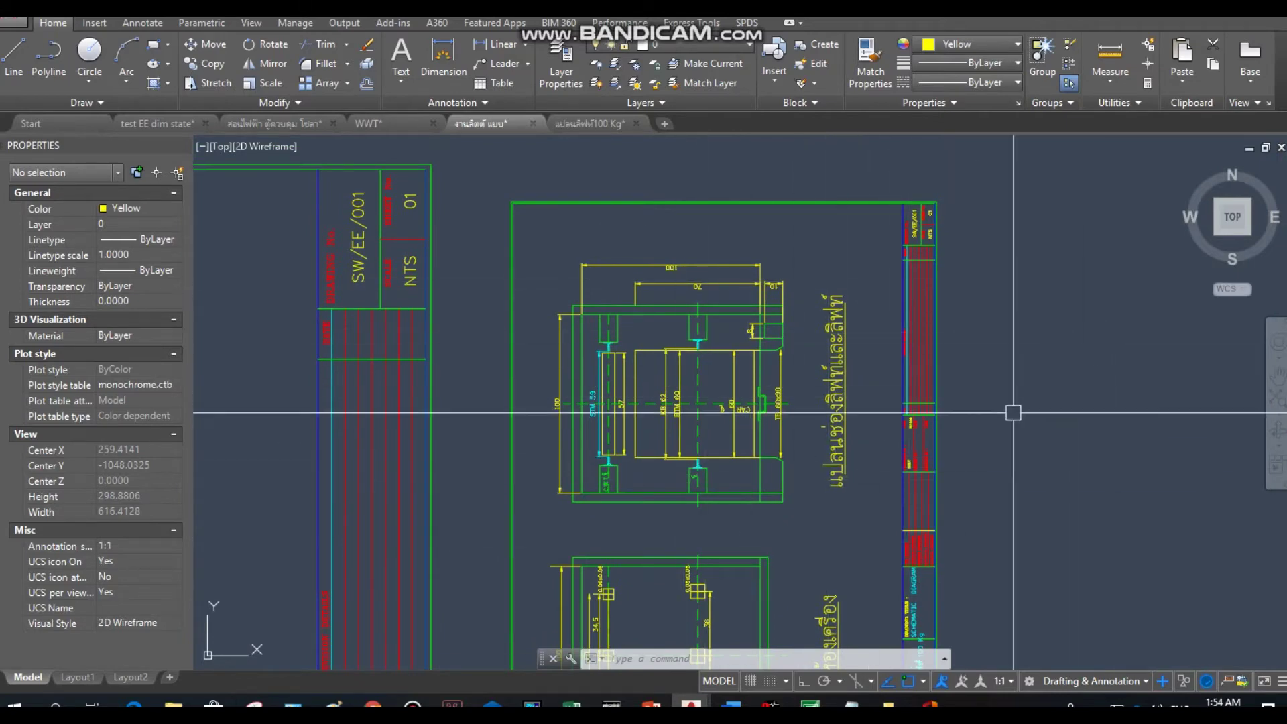
middle_click_drag(950, 449, 996, 490)
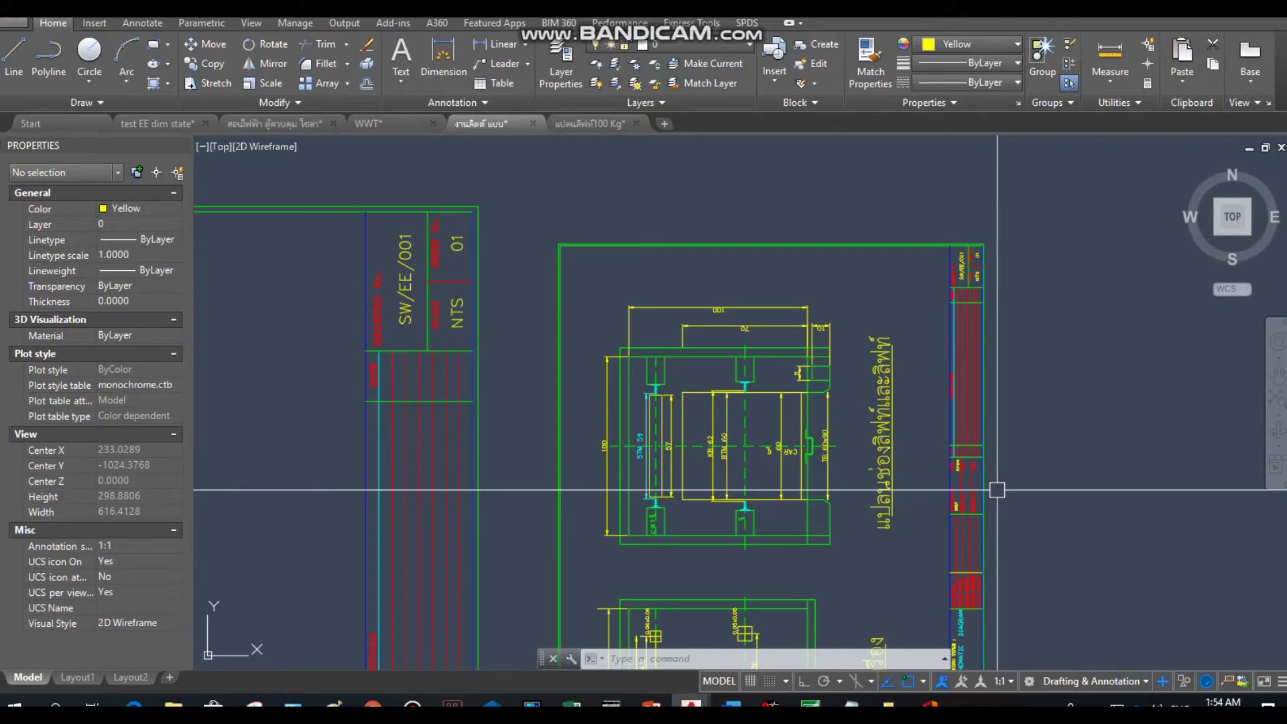
Step: Enlarge the lift-shaft plan to read the 100, 70, KB 62, BTM 60 and TB 60x90 dimensions
scroll(704, 494, "up", 5)
scroll(898, 321, "down", 5)
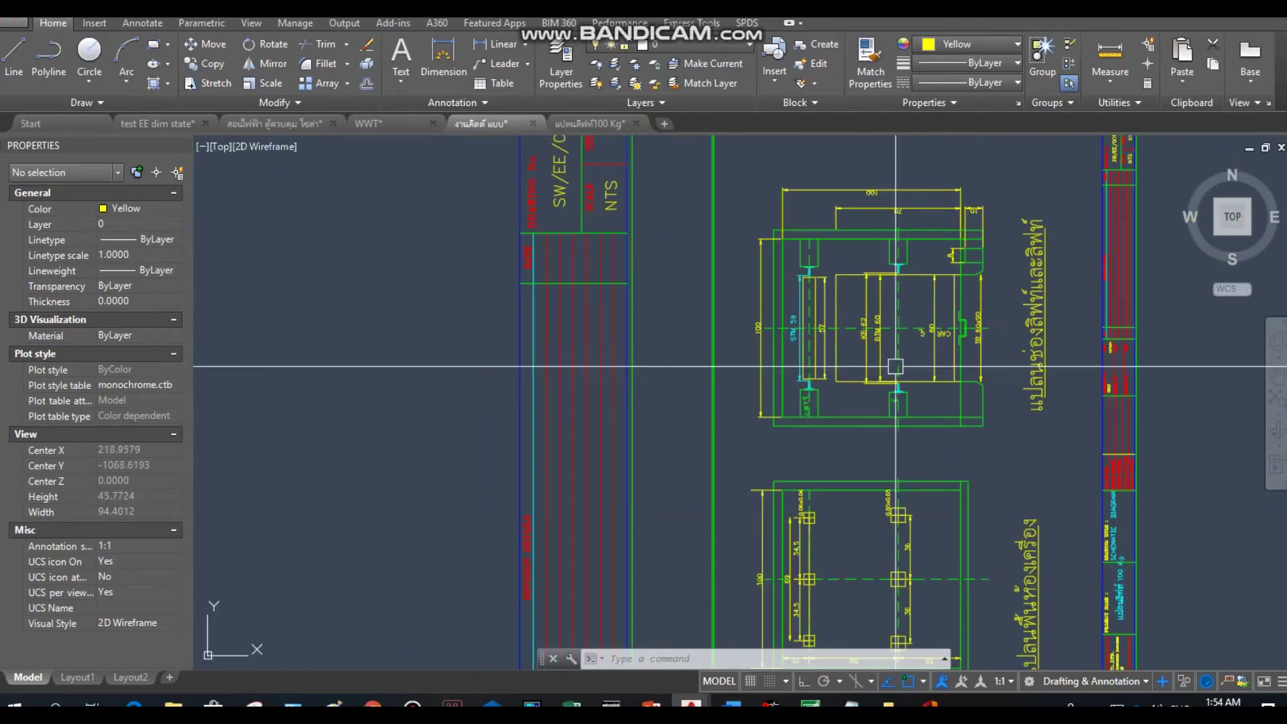
scroll(865, 254, "up", 5)
scroll(948, 422, "down", 6)
scroll(746, 529, "down", 1)
scroll(714, 573, "up", 4)
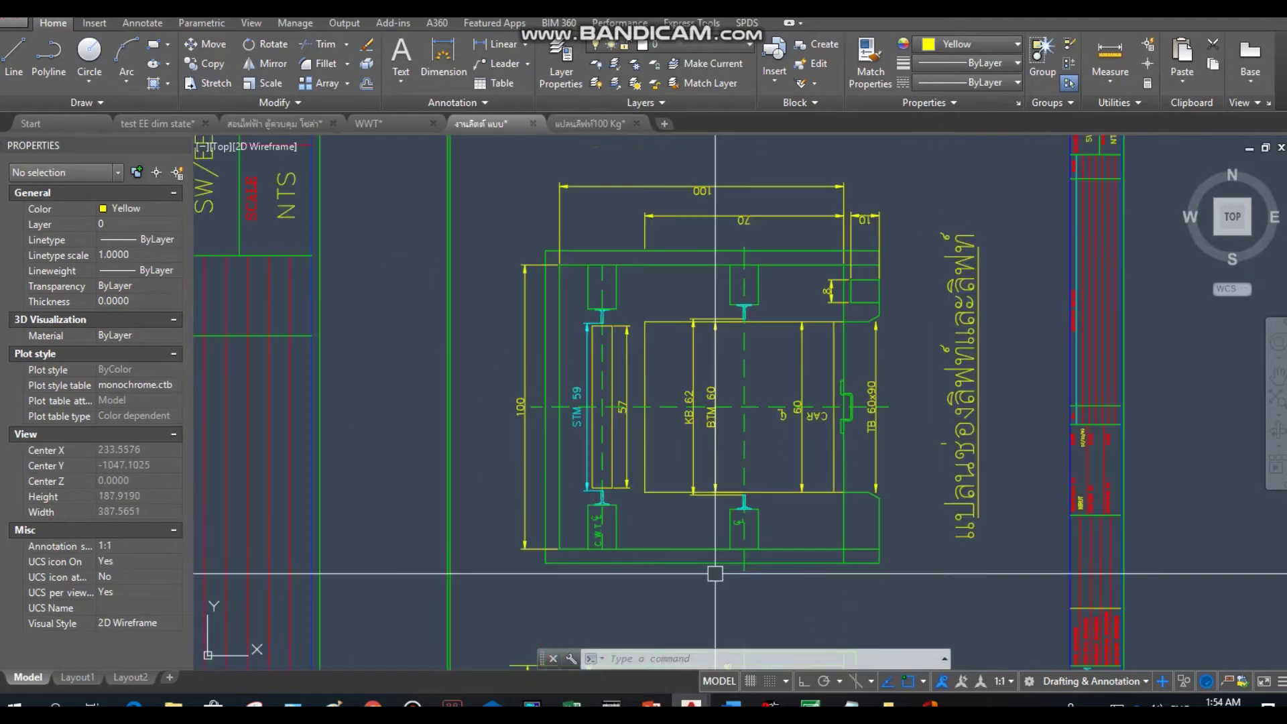
middle_click_drag(913, 623, 907, 587)
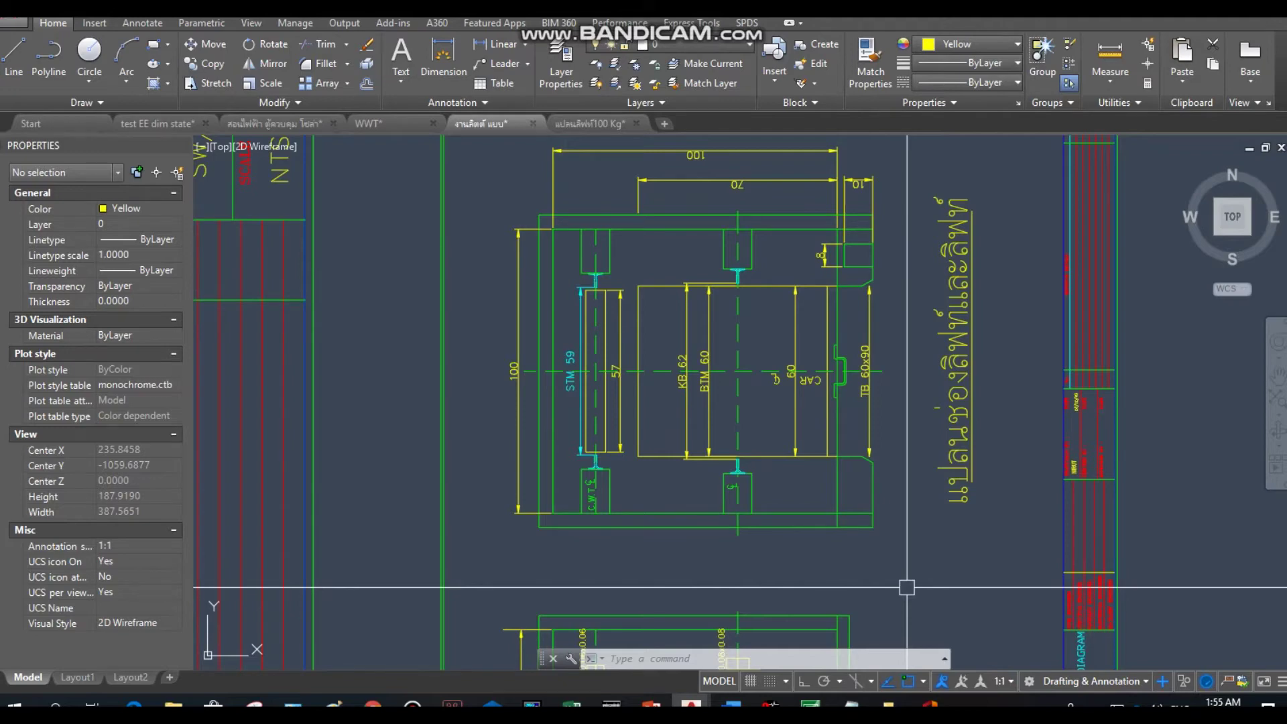
scroll(872, 496, "down", 4)
Step: Inspect the mechanical rooms and upper shafts of both lift elevations
middle_click_drag(835, 402, 989, 464)
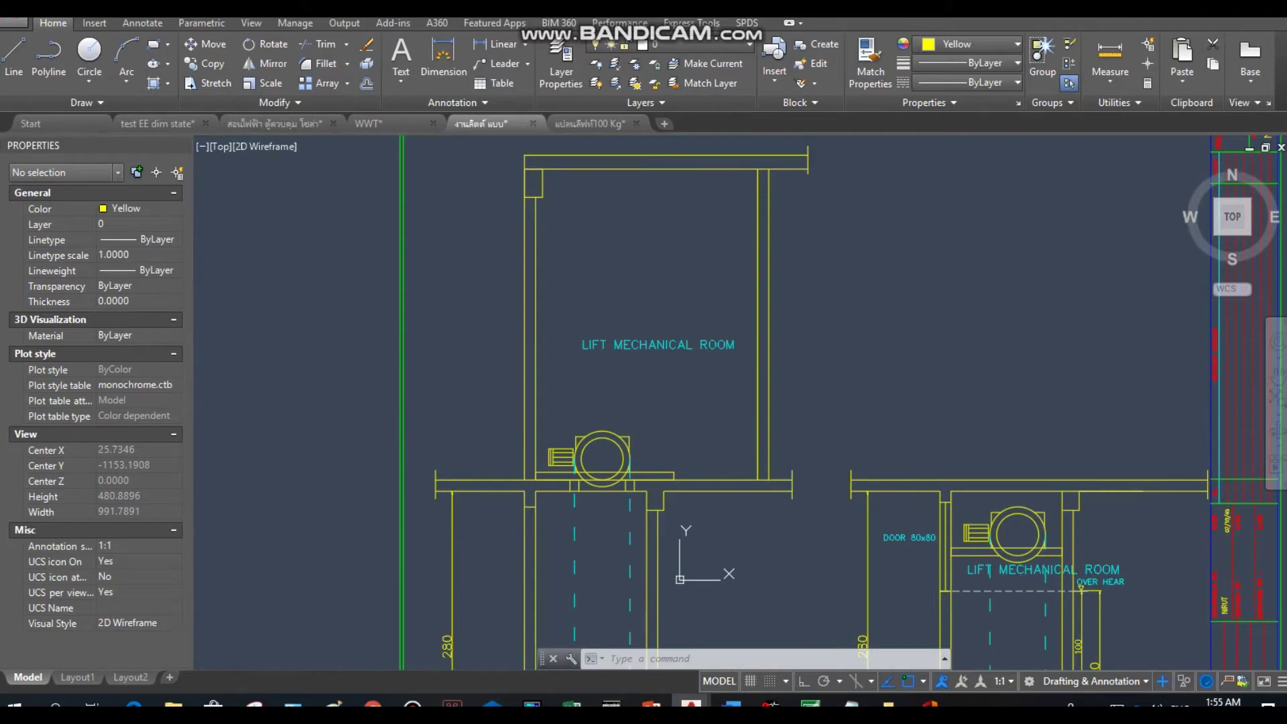
middle_click_drag(804, 576, 773, 401)
middle_click_drag(839, 466, 776, 287)
middle_click_drag(602, 421, 713, 552)
scroll(868, 427, "up", 4)
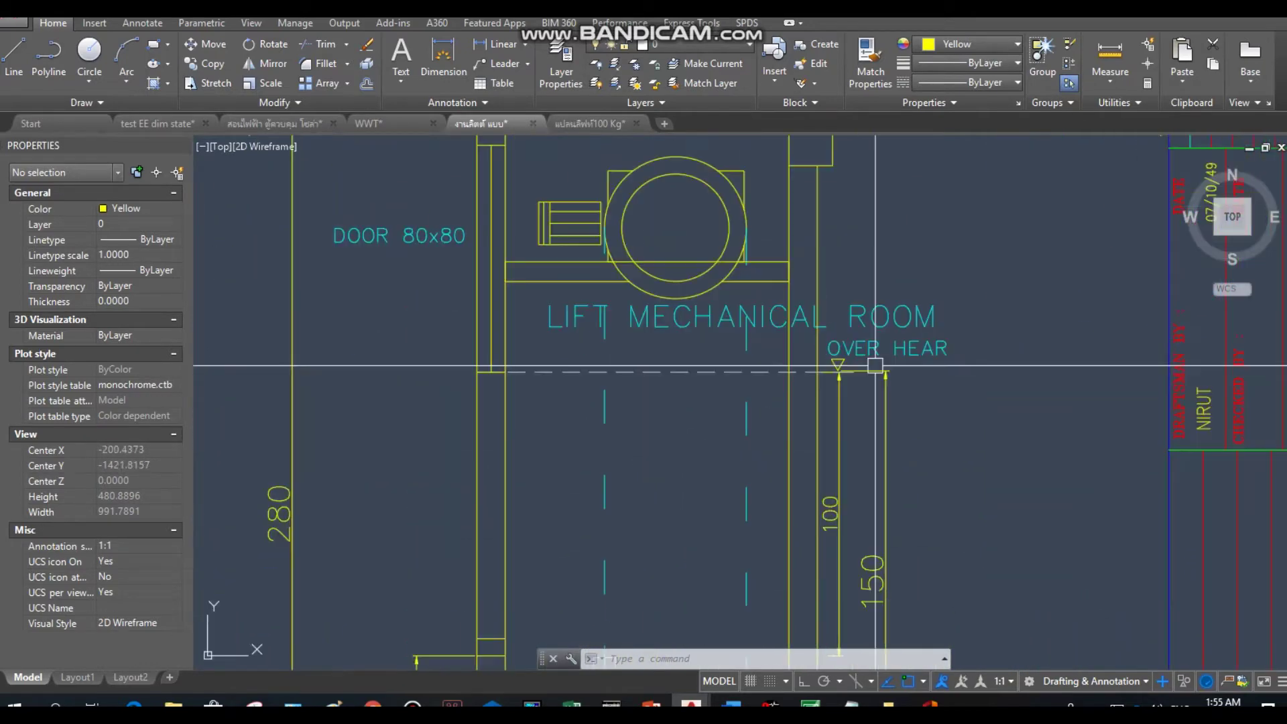
mouse_move(868, 426)
middle_mouse_down()
mouse_move(793, 436)
mouse_move(710, 425)
middle_mouse_up()
scroll(710, 425, "down", 2)
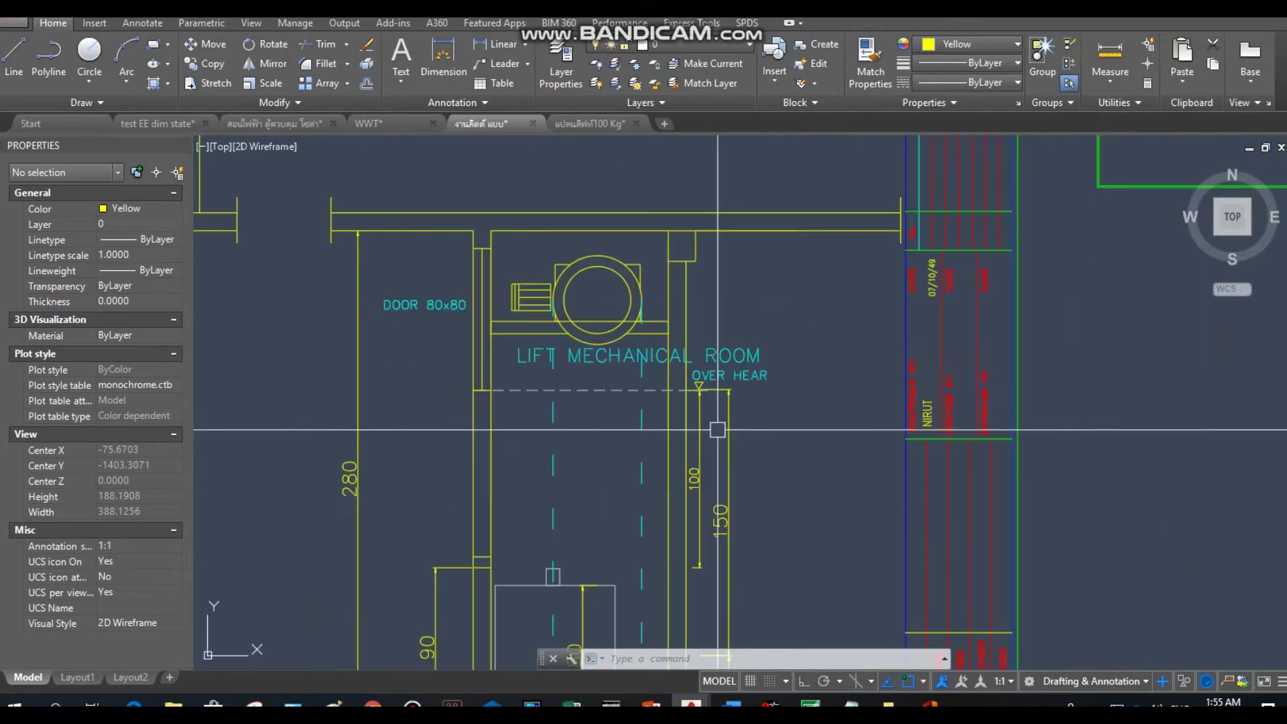
scroll(579, 430, "down", 3)
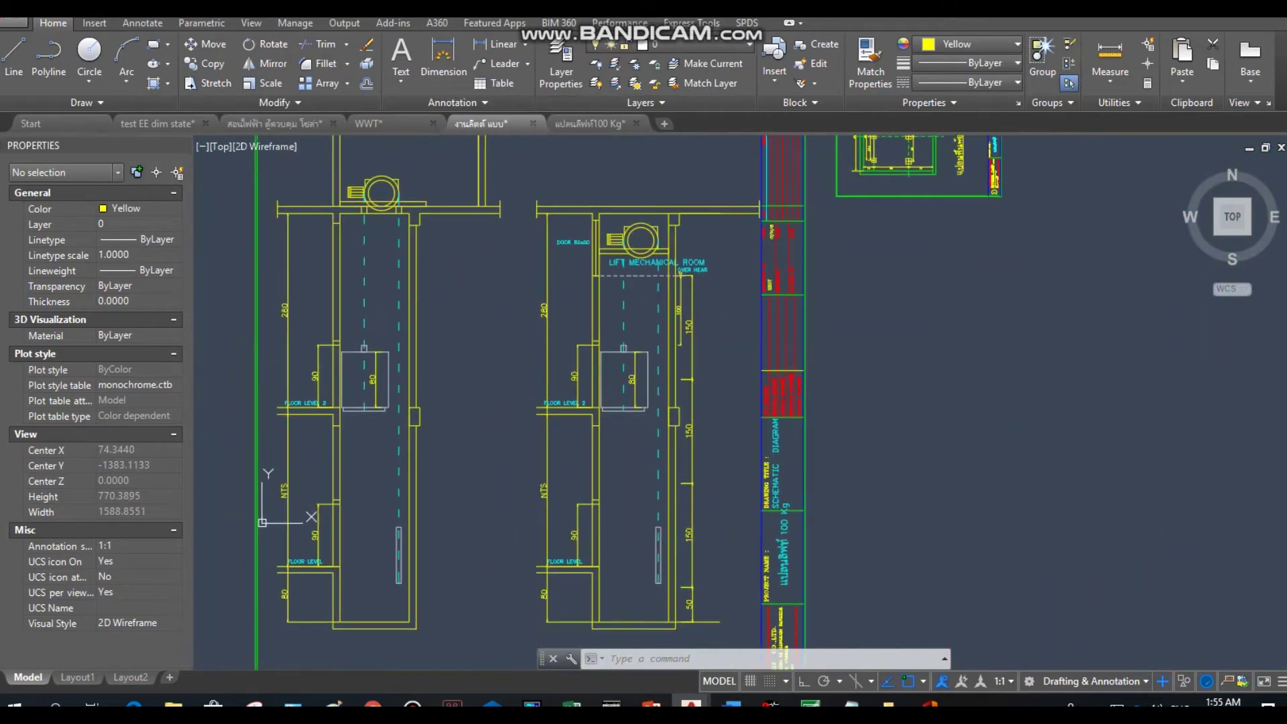
scroll(764, 497, "up", 5)
scroll(764, 497, "up", 2)
Step: Check the title block and both elevations, then move up to the PLC control-panel drawings
middle_click_drag(756, 563, 538, 331)
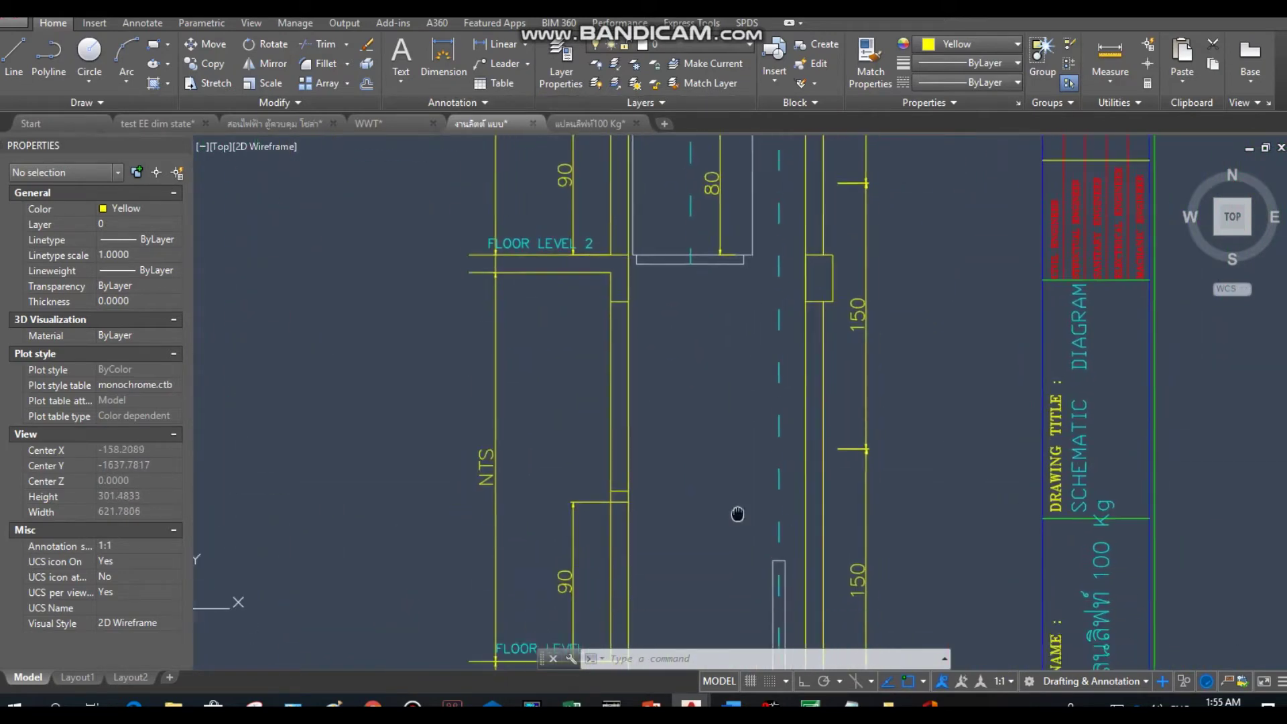
middle_click_drag(365, 506, 894, 411)
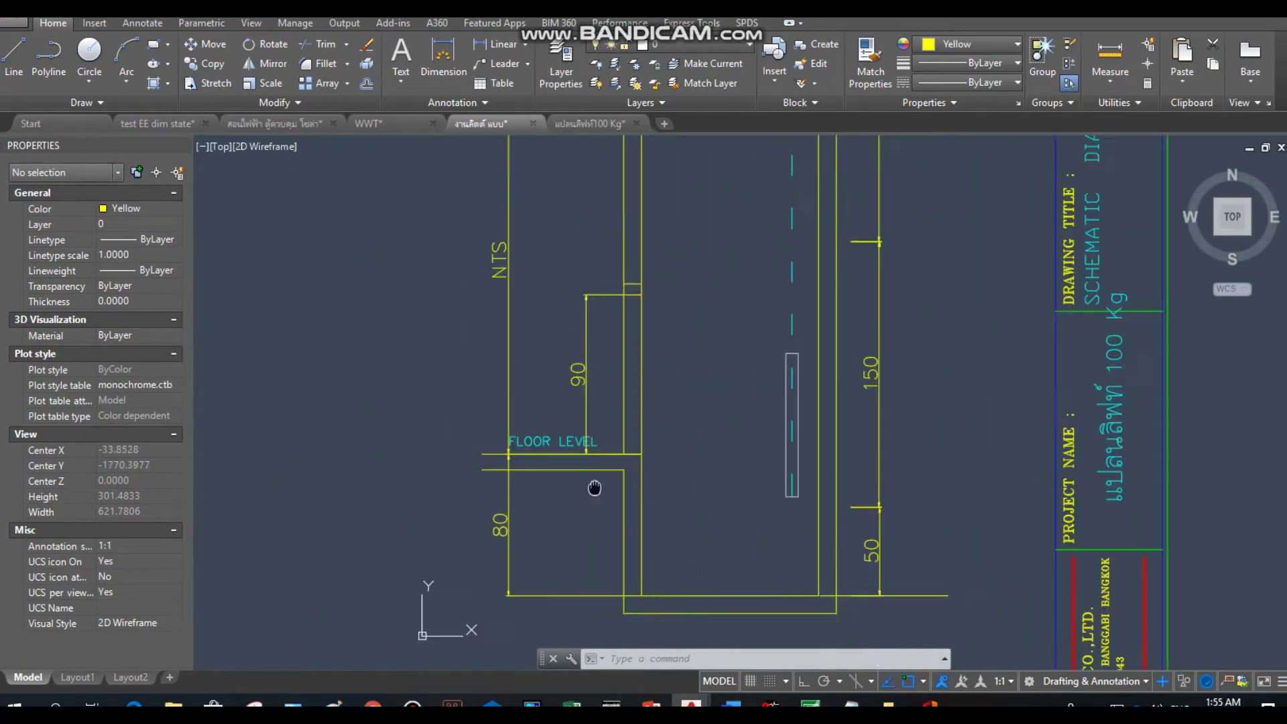
scroll(677, 453, "down", 3)
middle_click_drag(678, 454, 369, 514)
middle_click_drag(713, 535, 715, 465)
scroll(619, 357, "down", 2)
scroll(604, 362, "up", 3)
scroll(590, 365, "up", 2)
scroll(655, 373, "up", 2)
scroll(655, 373, "up", 2)
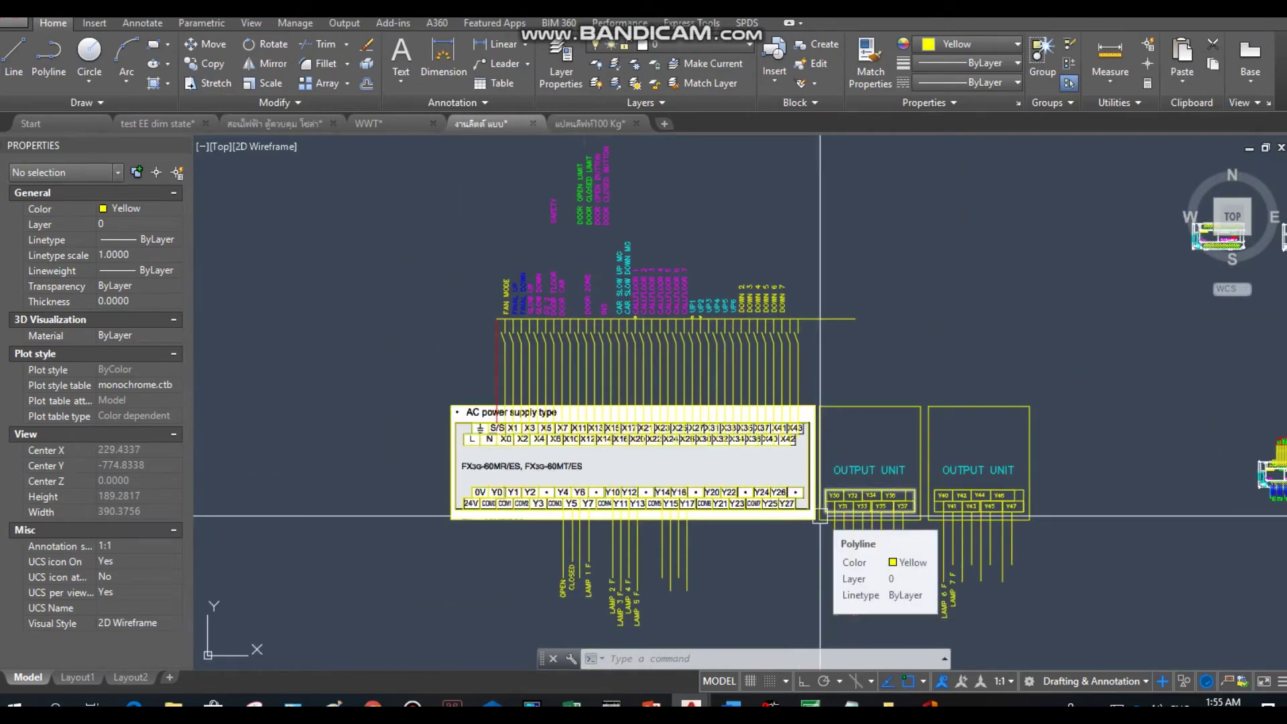
Step: Examine the PLC terminal block, output units and PLC module wiring detail
middle_click_drag(820, 517, 772, 336)
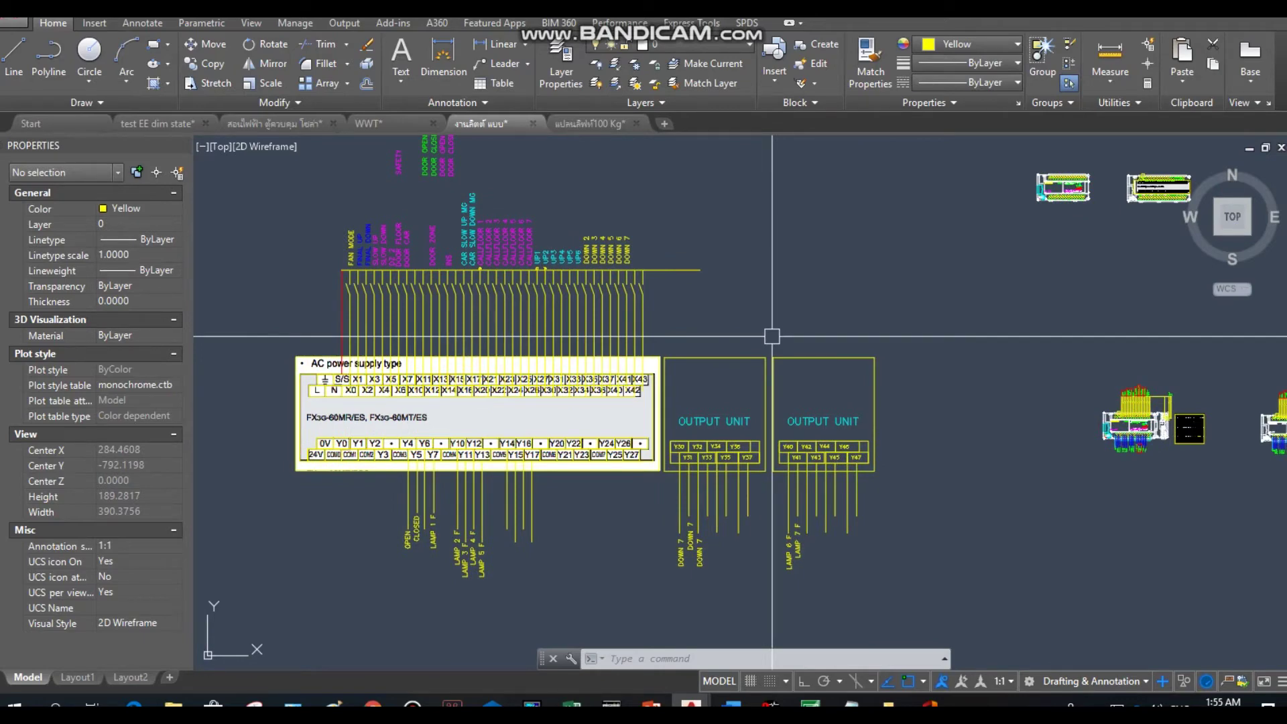
middle_click_drag(1167, 339, 771, 342)
scroll(764, 345, "up", 2)
scroll(829, 344, "up", 3)
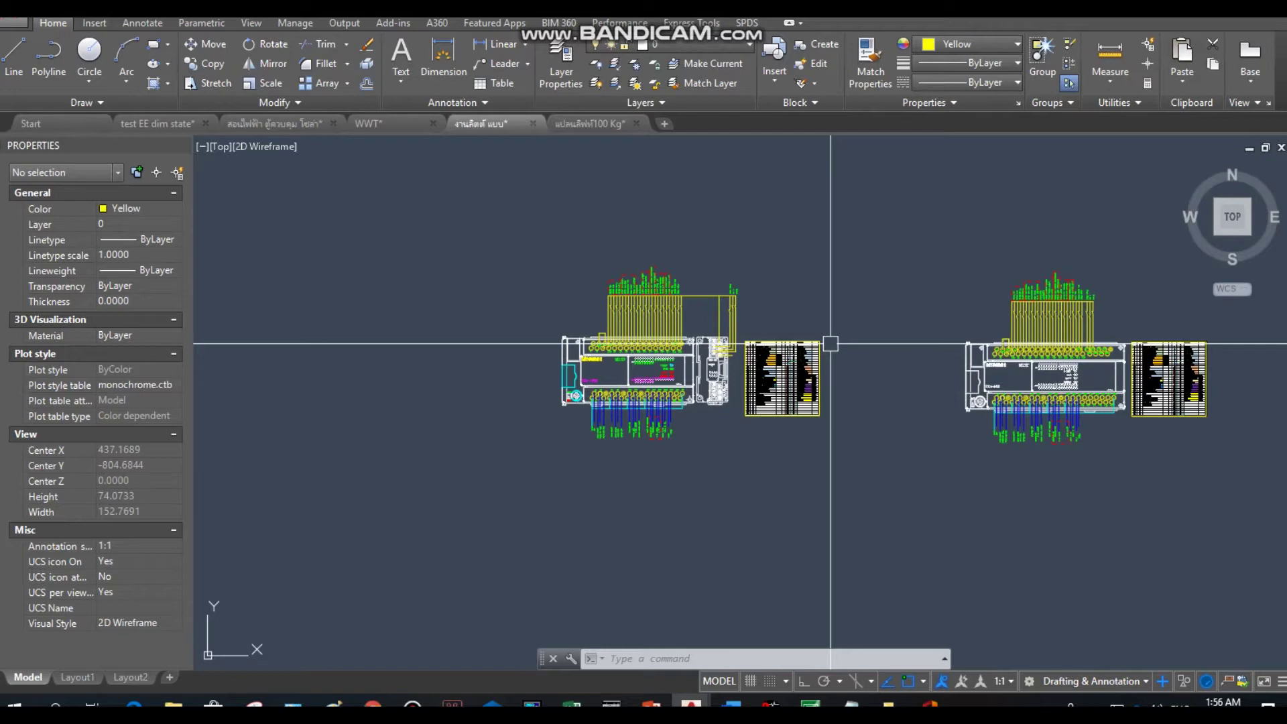
scroll(621, 388, "up", 4)
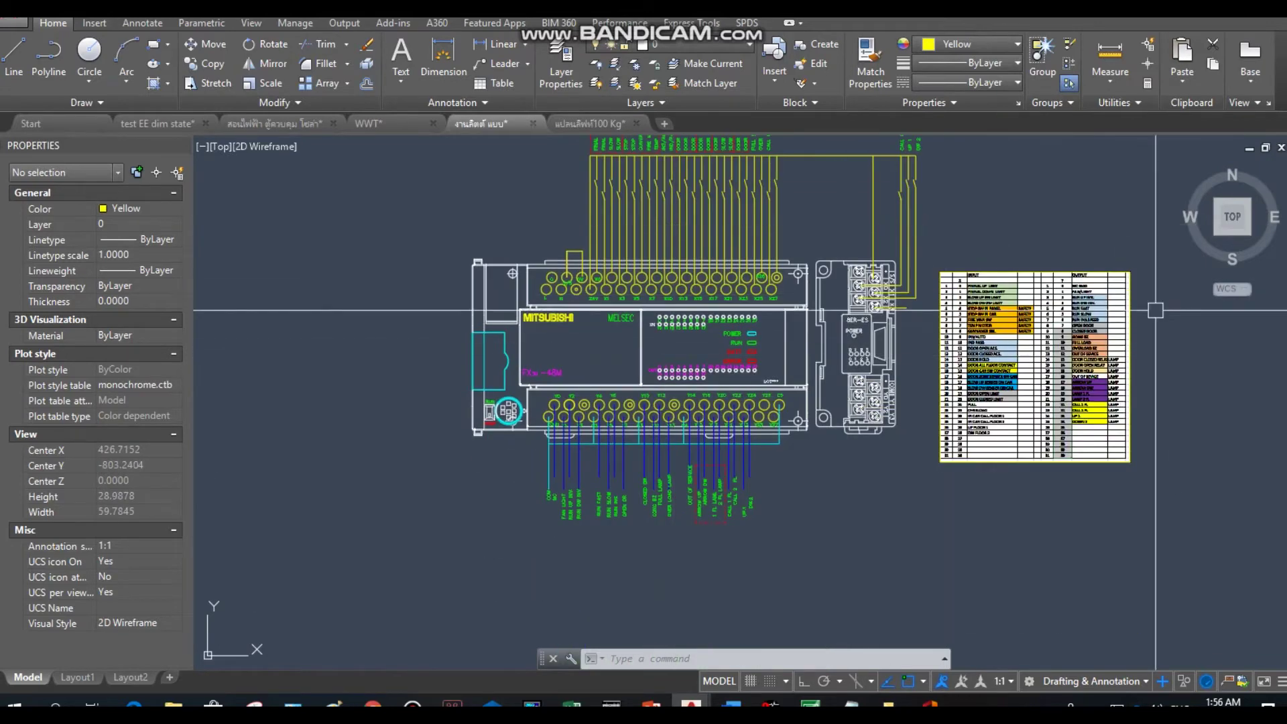
middle_click_drag(983, 163, 952, 163)
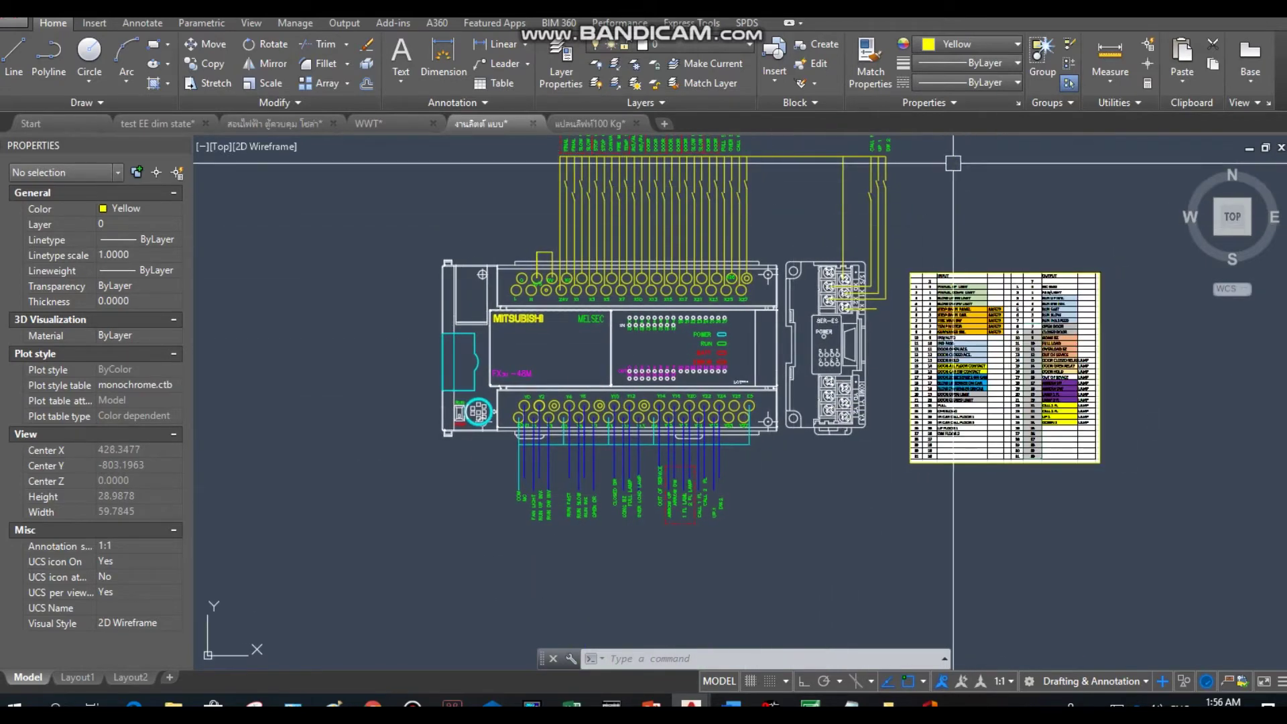
Step: Zoom out and move over to the neighbouring panel drawings
scroll(952, 163, "down", 5)
scroll(919, 230, "up", 4)
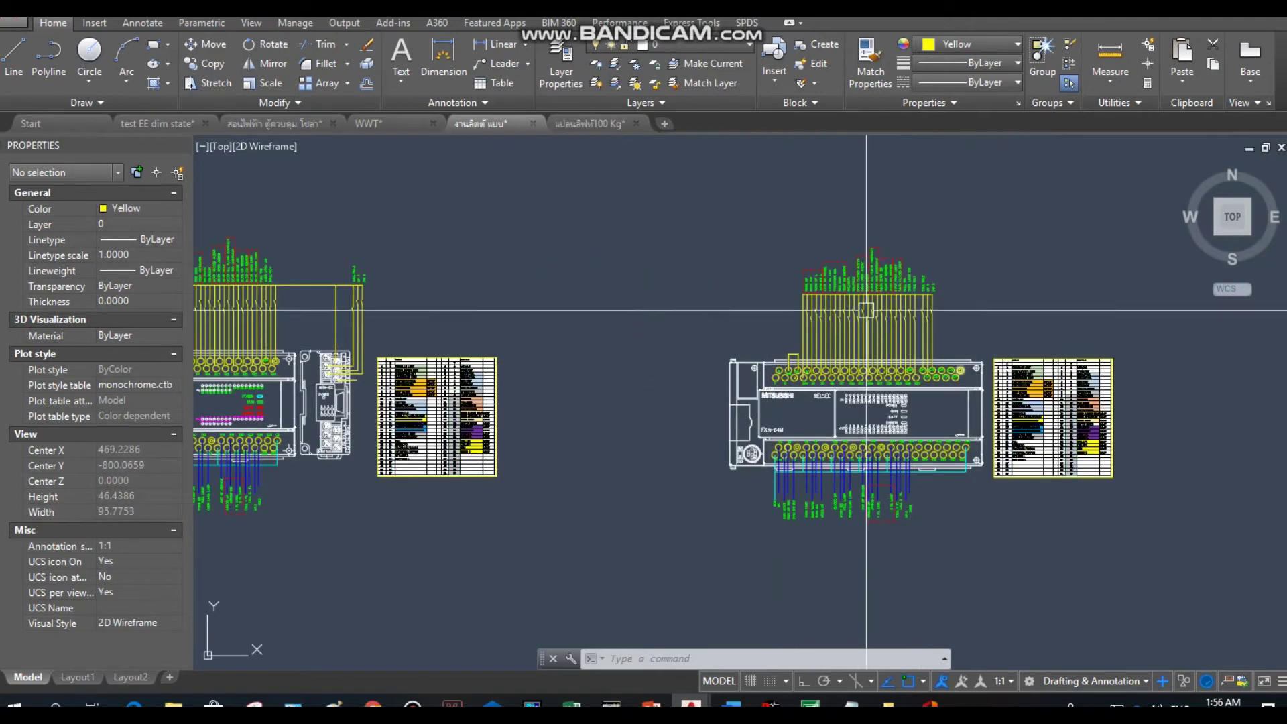
scroll(899, 483, "down", 2)
scroll(898, 482, "down", 2)
scroll(630, 335, "down", 5)
middle_click_drag(628, 298, 568, 288)
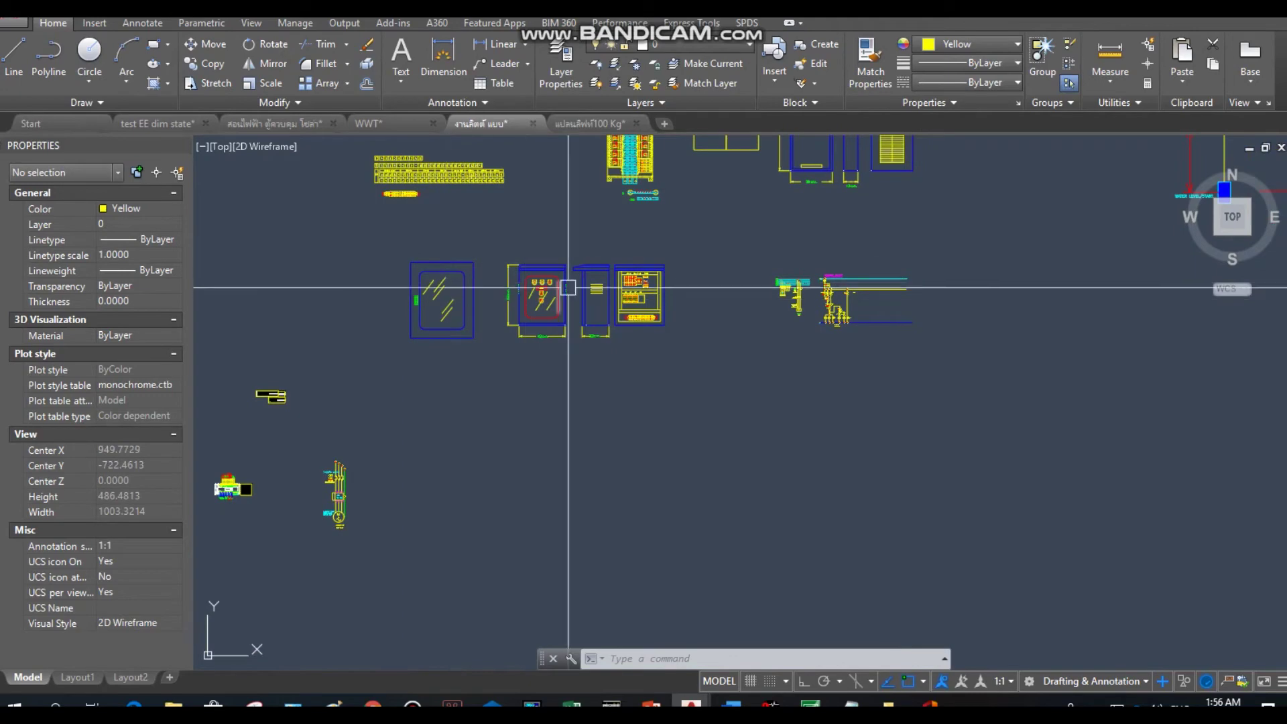
scroll(568, 287, "up", 3)
scroll(556, 295, "down", 5)
Step: Zoom onto the PUMP-2 circuit with breaker CB1, 2.2 kW VFD and 2.2 KW motor
mouse_move(509, 322)
middle_mouse_down()
mouse_move(547, 299)
mouse_move(532, 327)
middle_mouse_up()
scroll(699, 394, "up", 6)
middle_click_drag(698, 394, 547, 336)
scroll(547, 335, "down", 2)
scroll(709, 368, "up", 2)
scroll(545, 250, "up", 2)
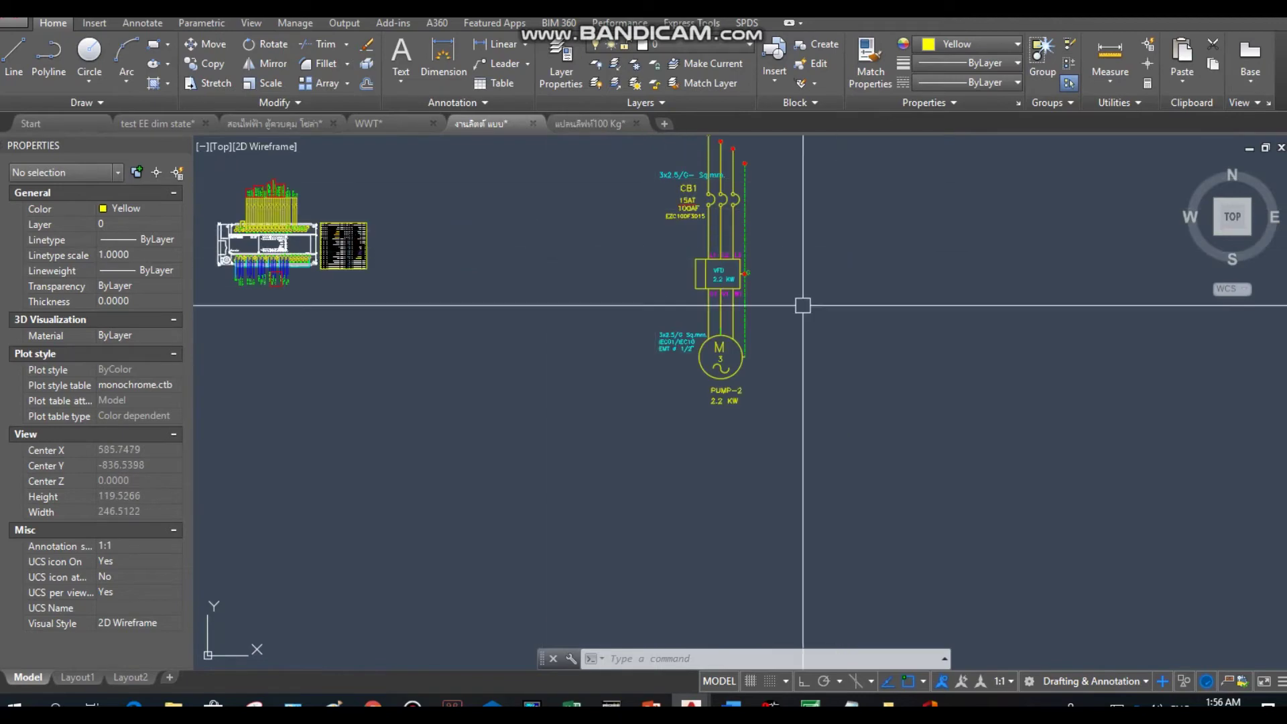
Step: Zoom out to an overview of the control-panel enclosure layouts and the PLC photo
mouse_move(585, 303)
middle_mouse_down()
mouse_move(659, 357)
mouse_move(844, 350)
middle_mouse_up()
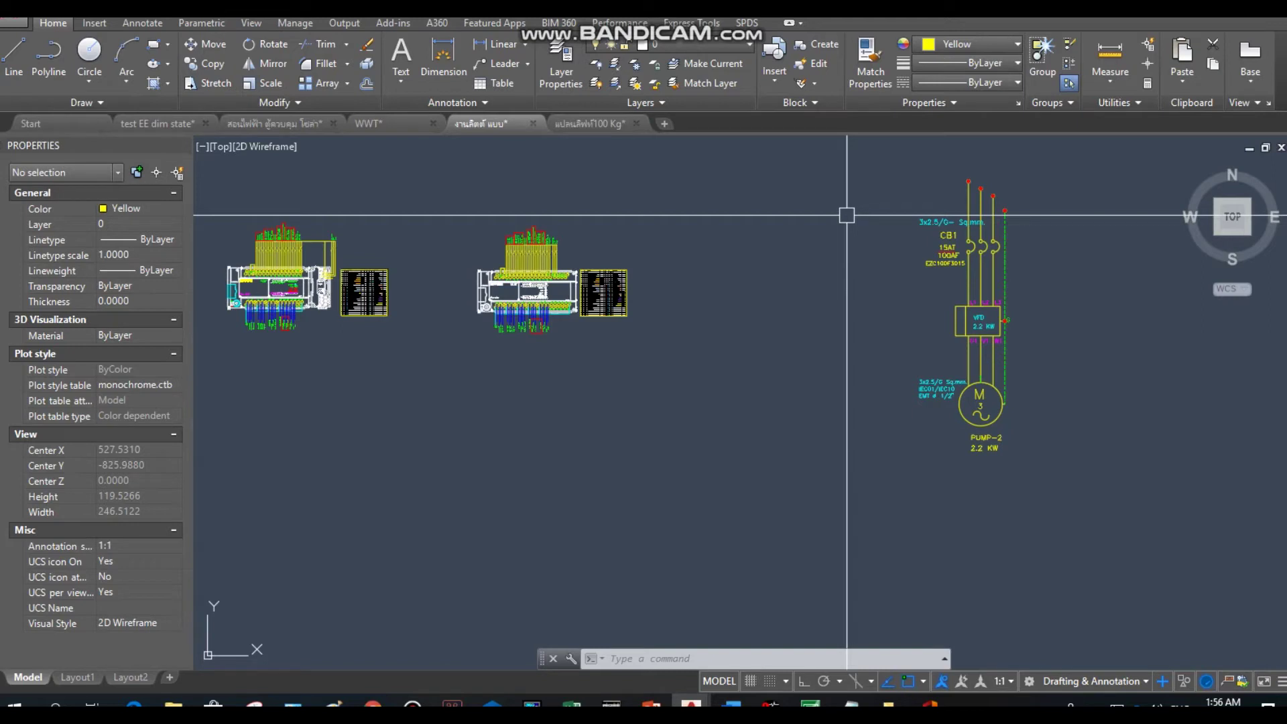
scroll(847, 215, "down", 2)
scroll(655, 371, "down", 2)
scroll(655, 388, "down", 2)
mouse_move(651, 400)
middle_mouse_down()
mouse_move(627, 411)
mouse_move(714, 451)
middle_mouse_up()
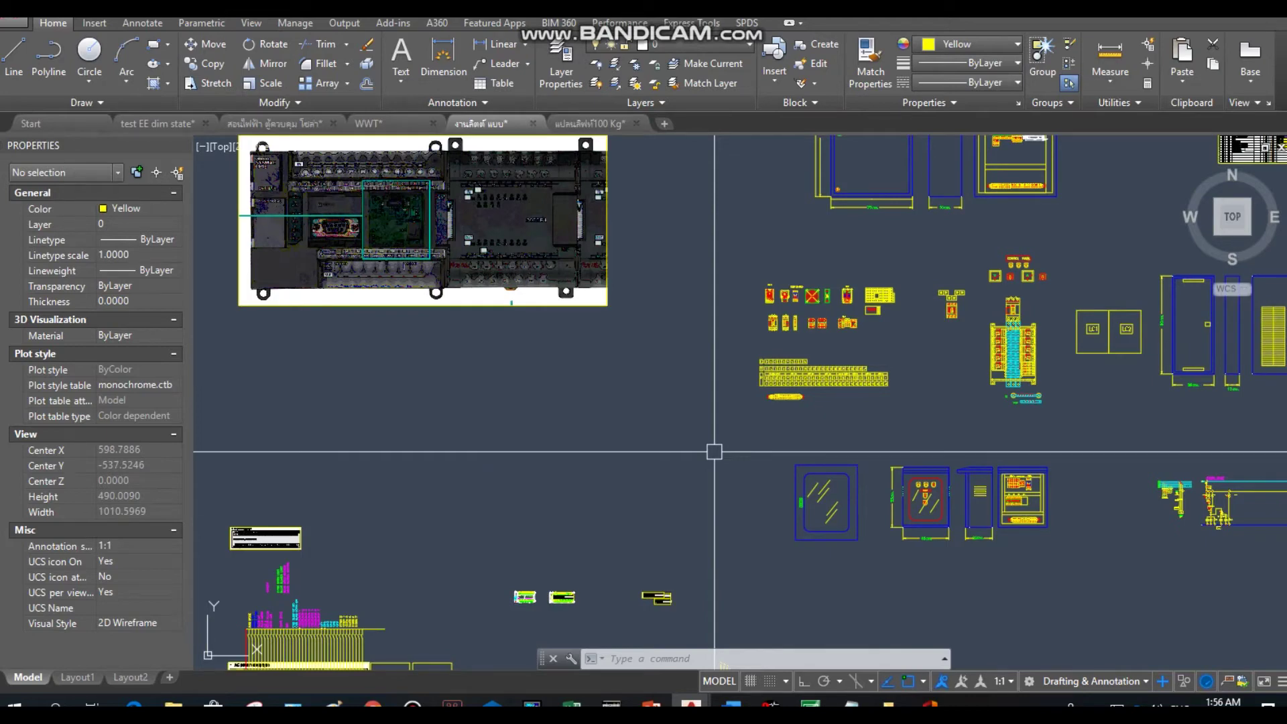
Step: Zoom into the cabinet drawings and recentre on the panel layouts
scroll(705, 411, "down", 3)
scroll(704, 269, "up", 1)
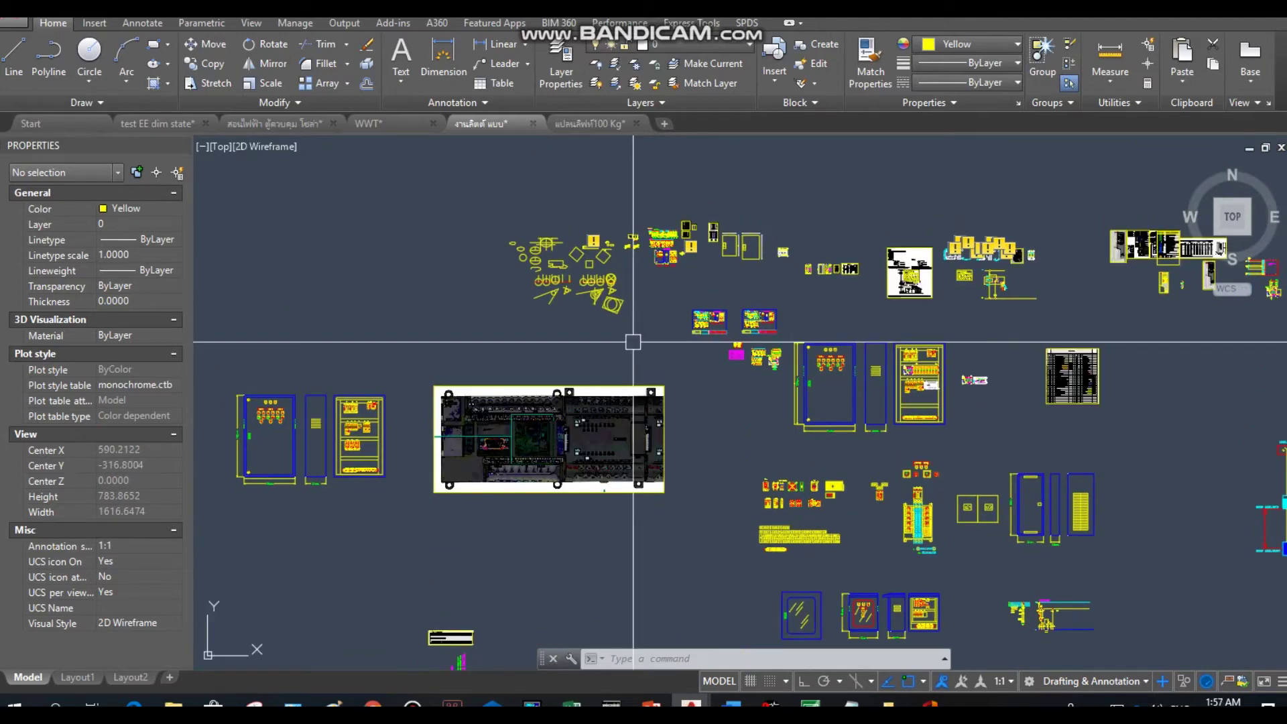
scroll(699, 207, "up", 8)
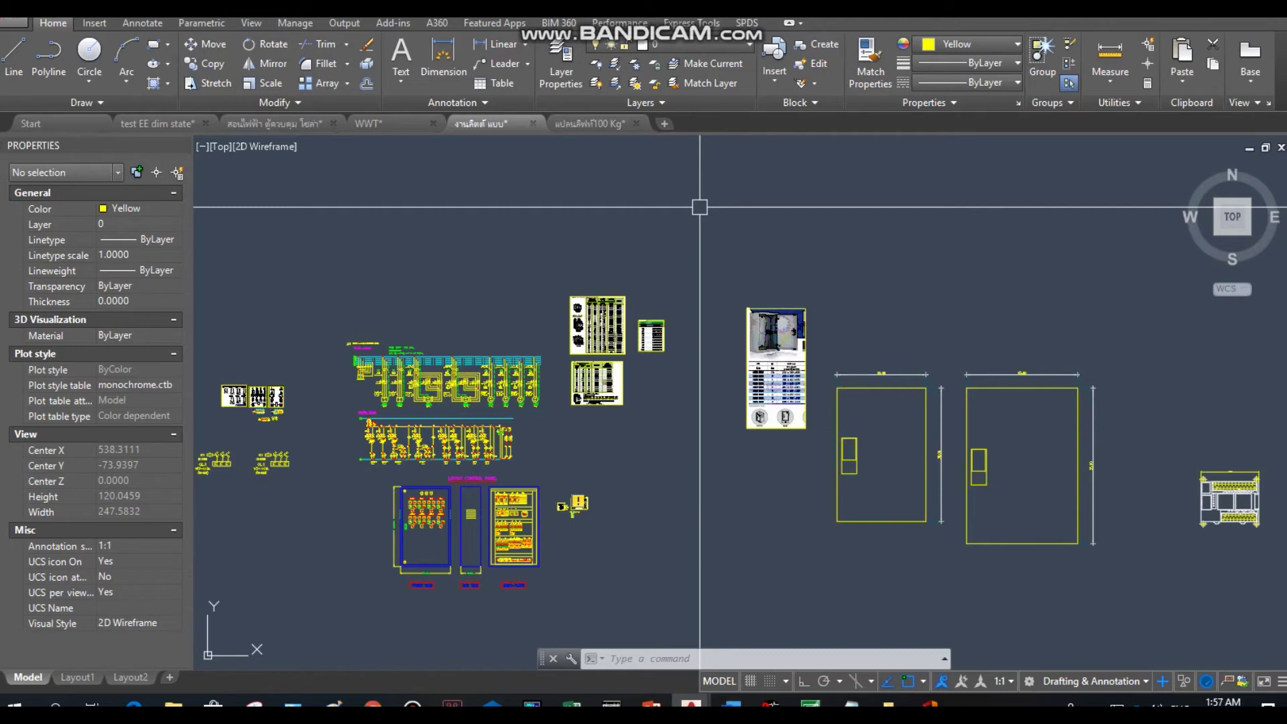
scroll(700, 207, "down", 2)
scroll(938, 301, "up", 5)
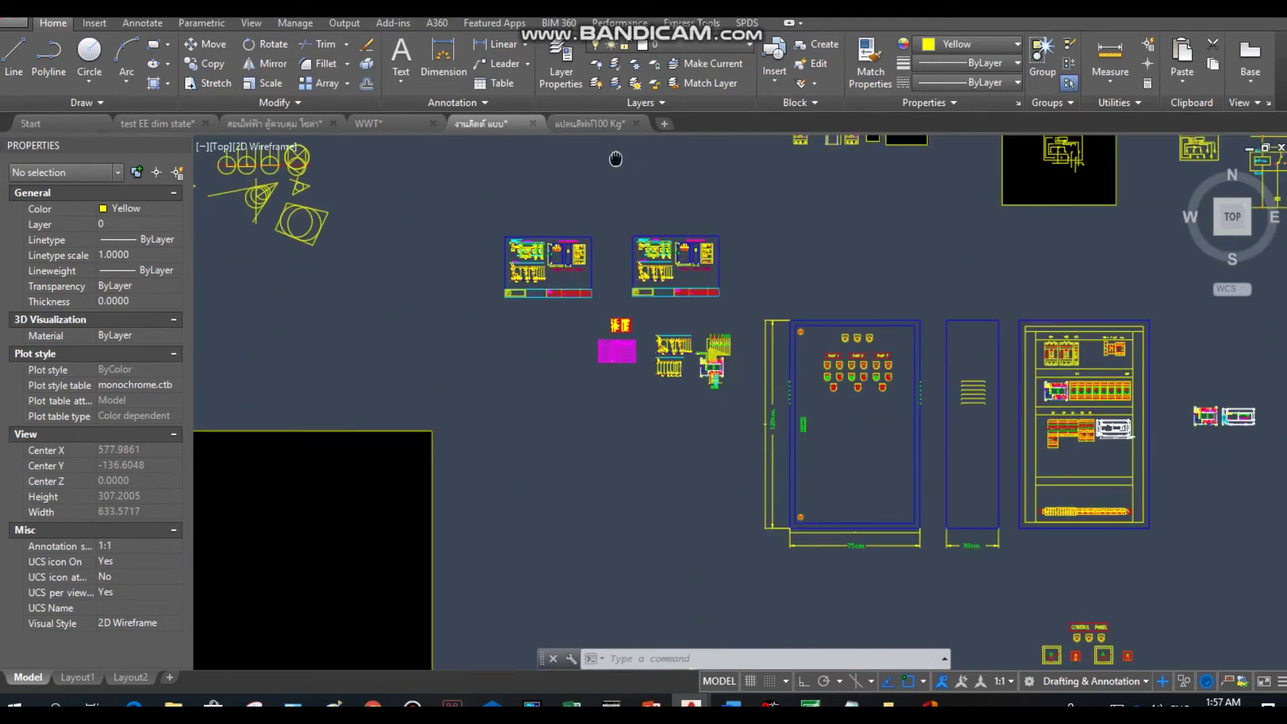
scroll(1033, 338, "up", 2)
scroll(1032, 338, "up", 2)
scroll(1032, 339, "up", 2)
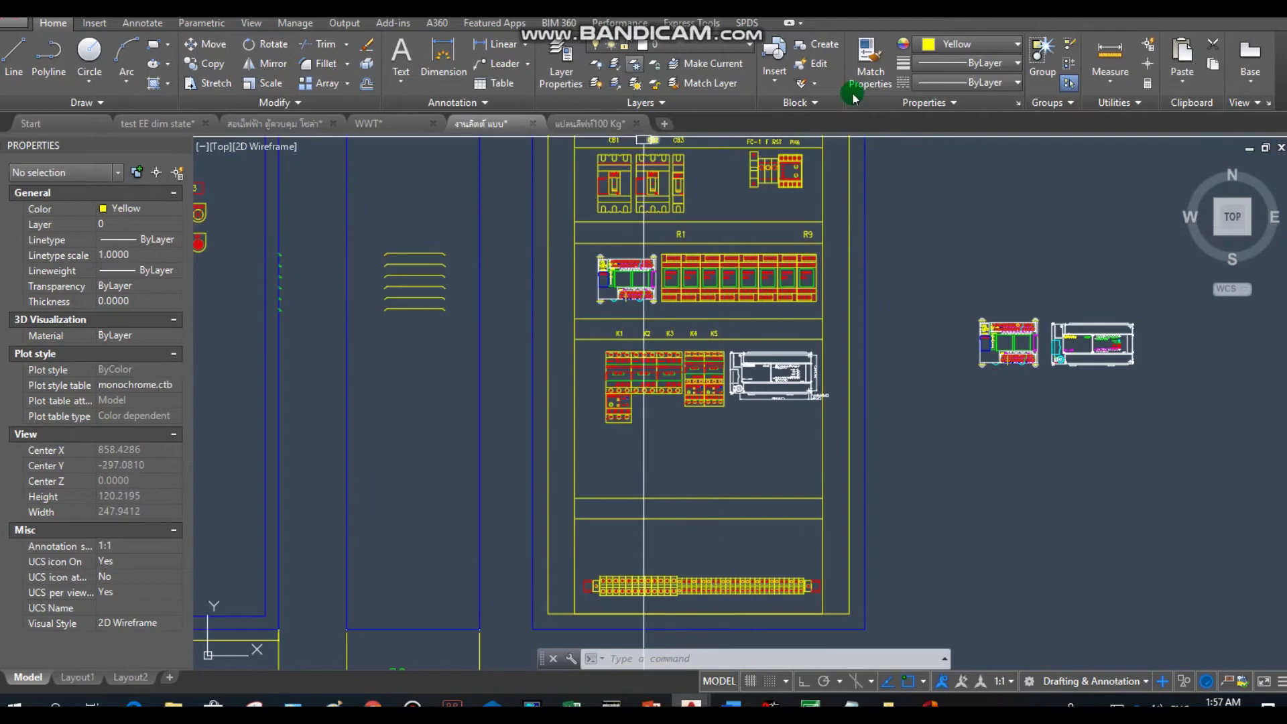
scroll(708, 402, "down", 4)
middle_click_drag(707, 402, 720, 373)
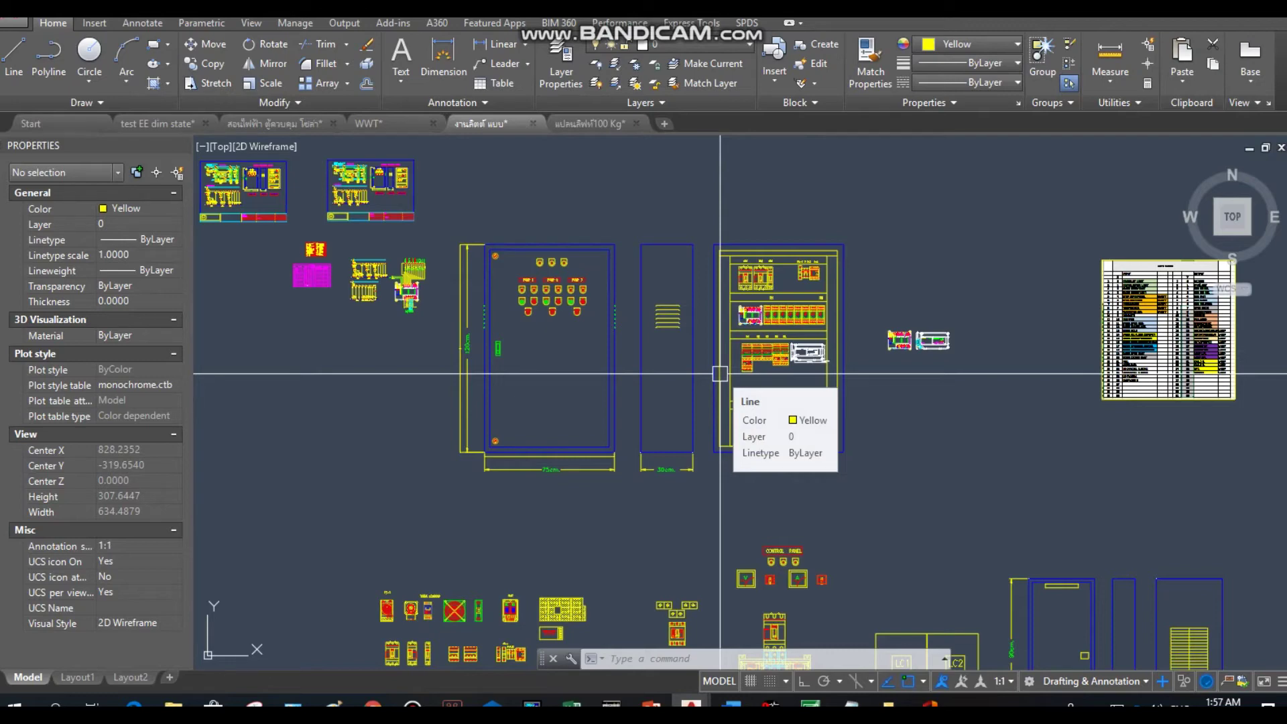
Step: Zoom onto the LAYOUT CONTROL PANEL front, side and back-plate views
scroll(871, 316, "down", 2)
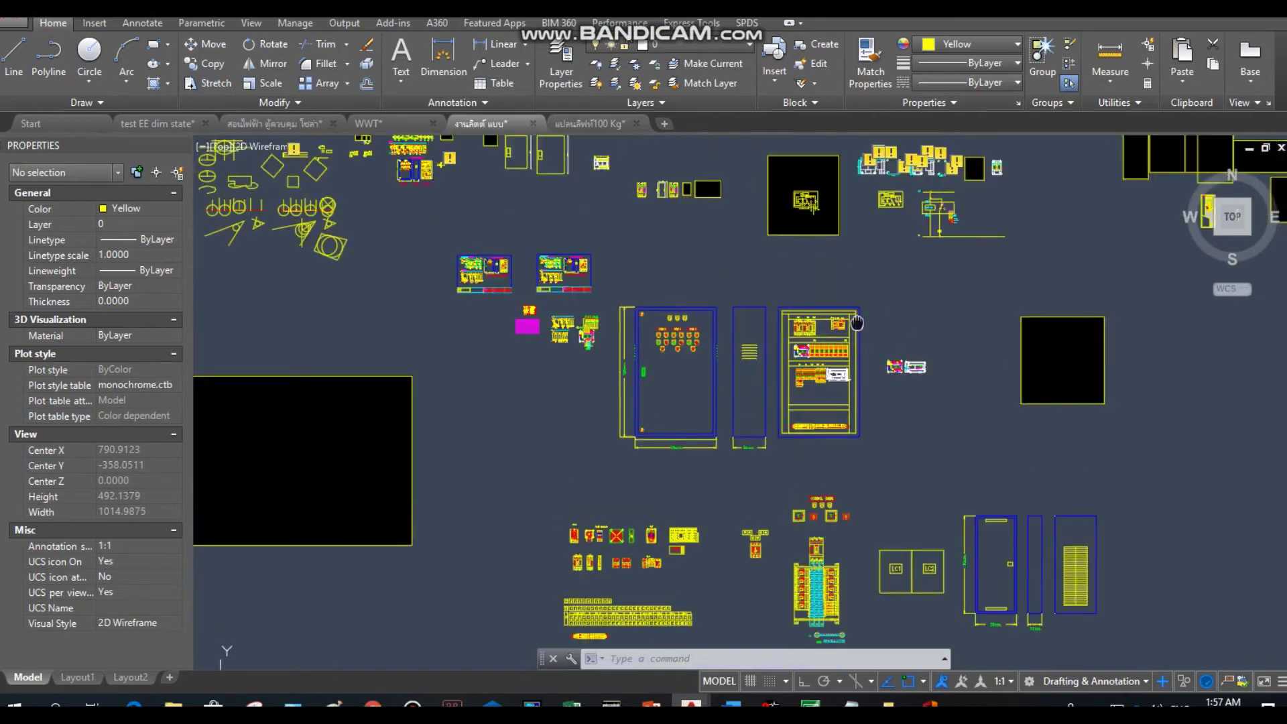
scroll(624, 440, "up", 3)
scroll(631, 433, "up", 3)
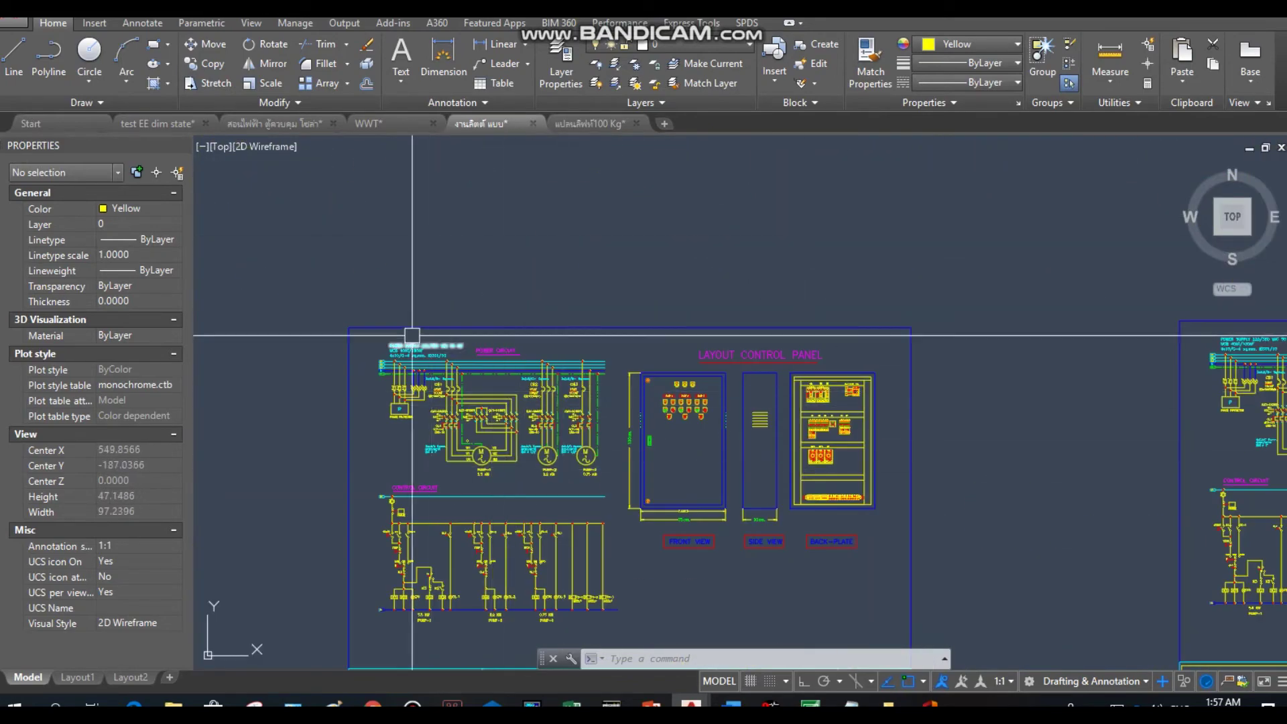
Step: Zoom closely onto the OMRON CP1E PLC input and output terminal wiring
middle_click_drag(417, 463, 661, 179)
scroll(751, 431, "up", 3)
scroll(751, 430, "up", 3)
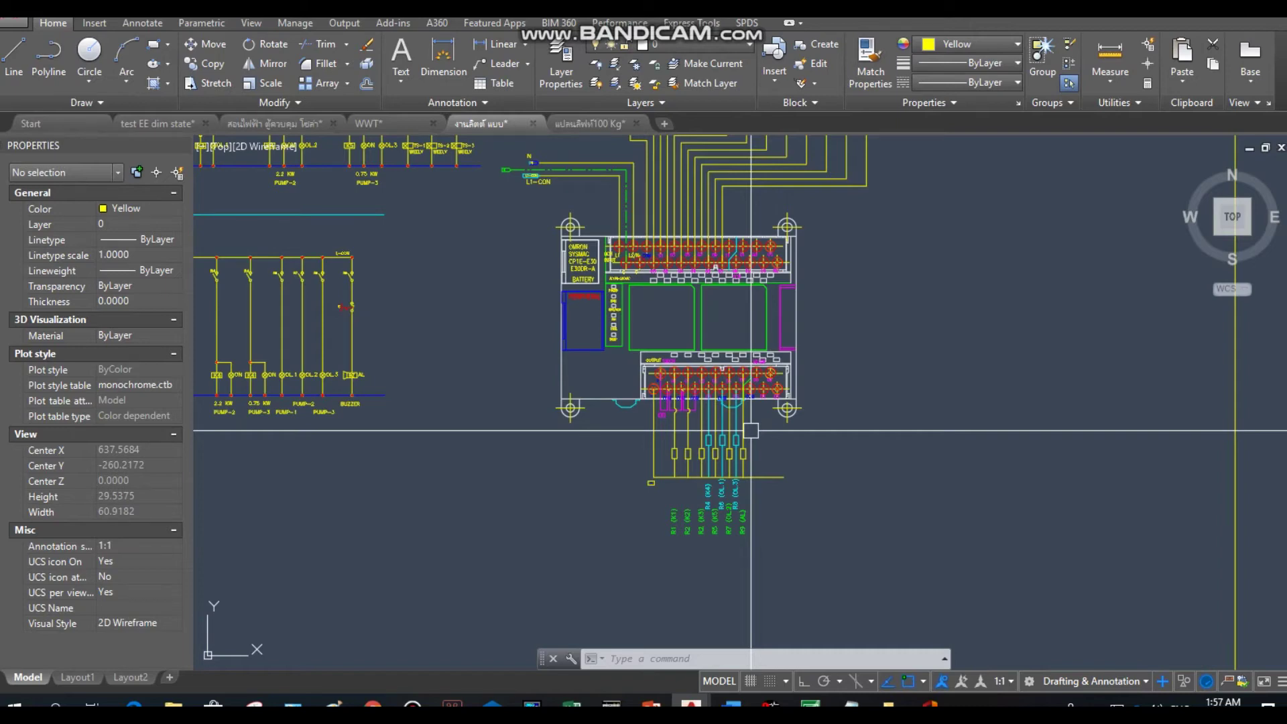
Step: Zoom out to the panel layouts and bring the two PLC blocks into view
scroll(751, 430, "down", 1)
scroll(711, 389, "down", 3)
scroll(637, 335, "down", 3)
scroll(687, 386, "down", 3)
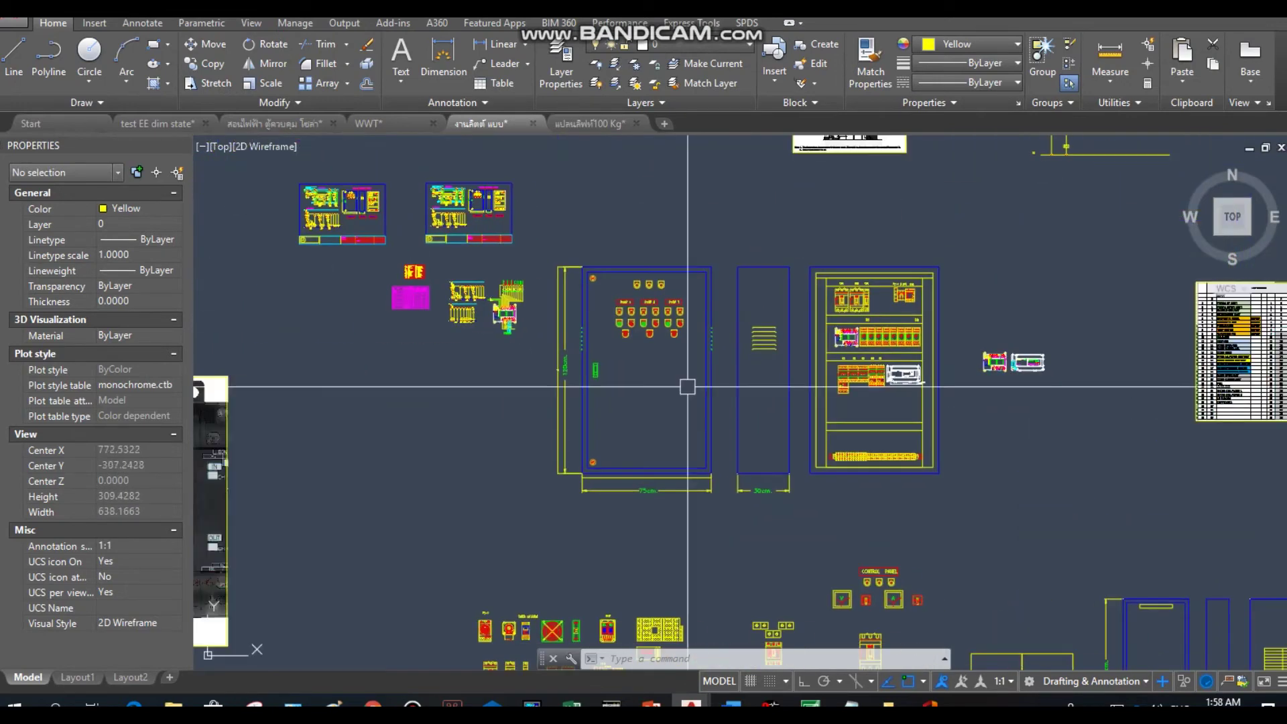
middle_click_drag(687, 386, 440, 368)
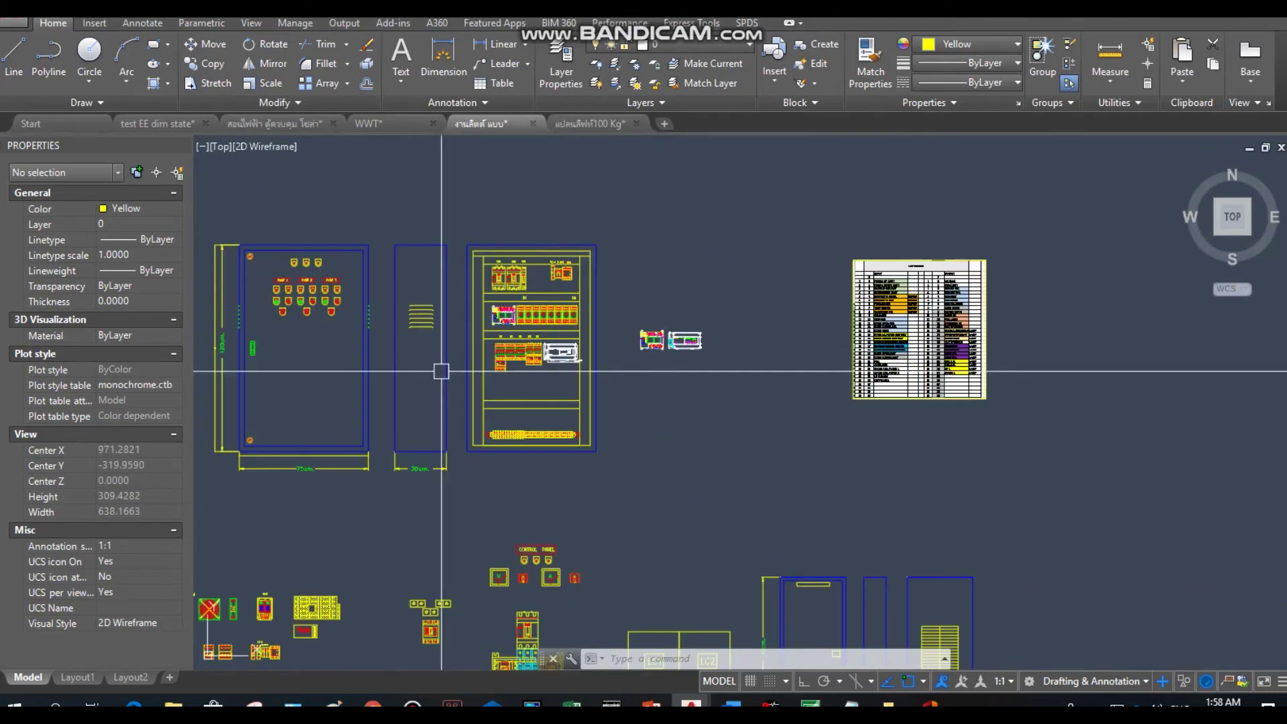
scroll(671, 362, "up", 4)
scroll(674, 392, "up", 3)
Step: Move toward the PLC panel area and centre on the PLC blocks
scroll(674, 392, "down", 2)
scroll(689, 364, "down", 2)
scroll(675, 440, "down", 2)
scroll(664, 542, "down", 2)
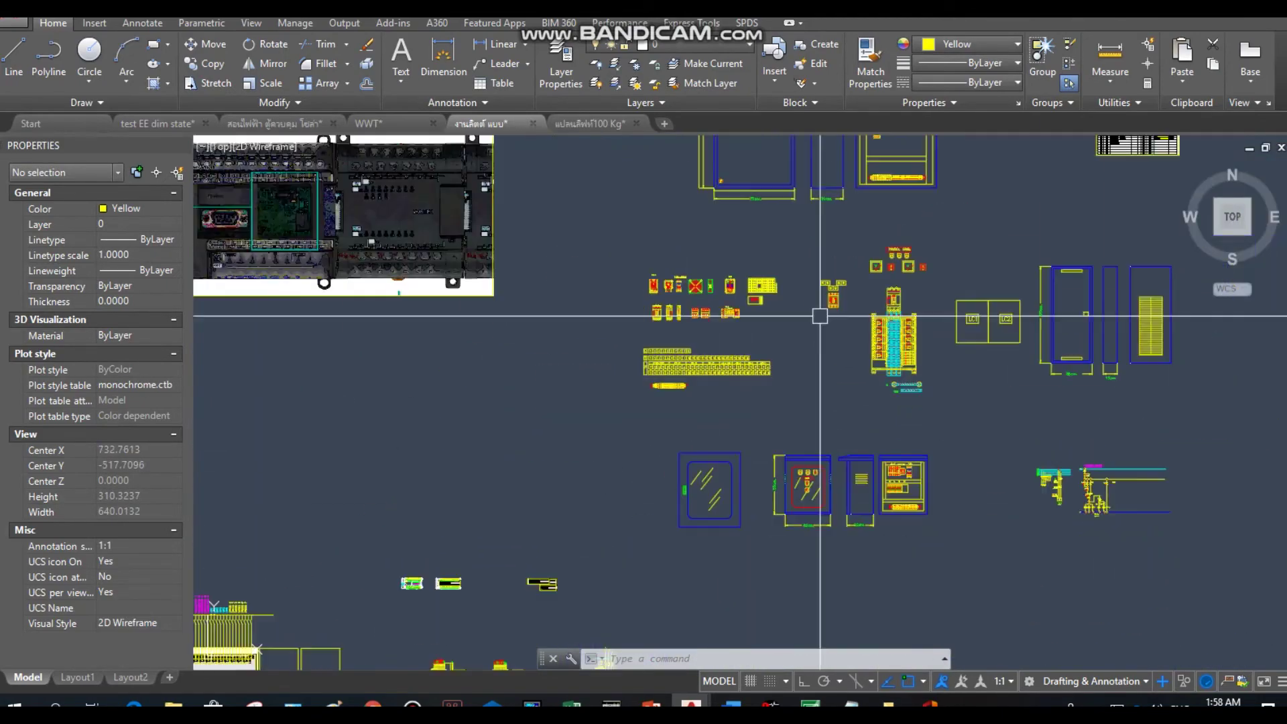
middle_click_drag(664, 542, 777, 236)
scroll(742, 454, "up", 1)
middle_click_drag(742, 454, 601, 316)
Step: Show the PLC wiring sheet with its two OUTPUT UNIT blocks beside the pump circuit
scroll(601, 315, "down", 2)
scroll(560, 476, "up", 4)
scroll(560, 476, "down", 2)
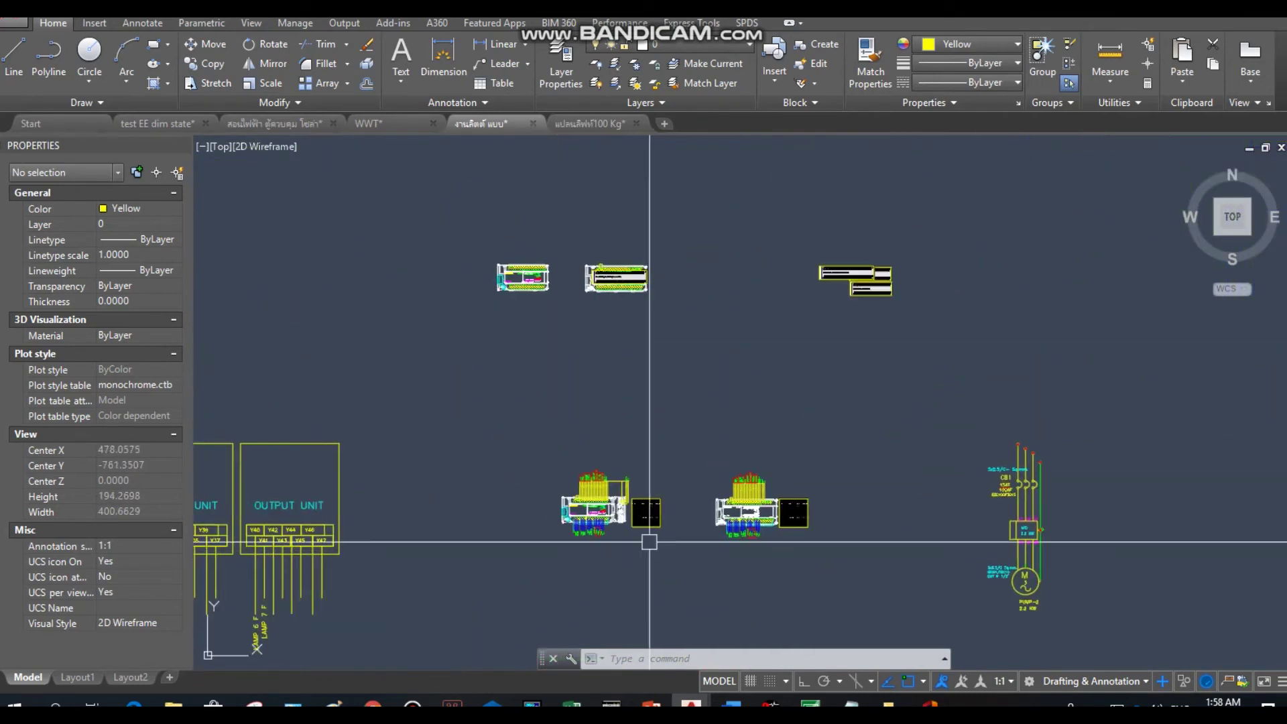
scroll(641, 469, "down", 2)
scroll(641, 469, "up", 2)
middle_click_drag(582, 441, 680, 445)
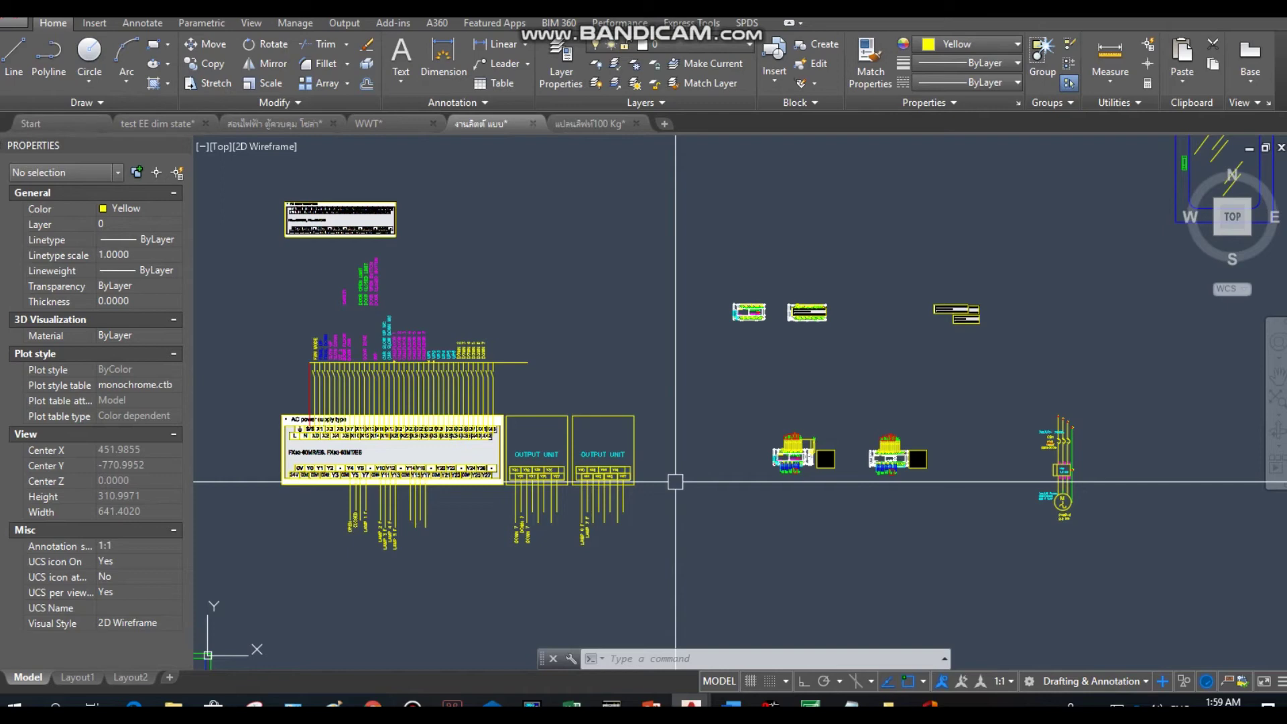
Step: Pan down past the green-framed floor plan to the lift mechanical room plan
mouse_move(675, 481)
middle_mouse_down()
mouse_move(643, 467)
mouse_move(672, 577)
middle_mouse_up()
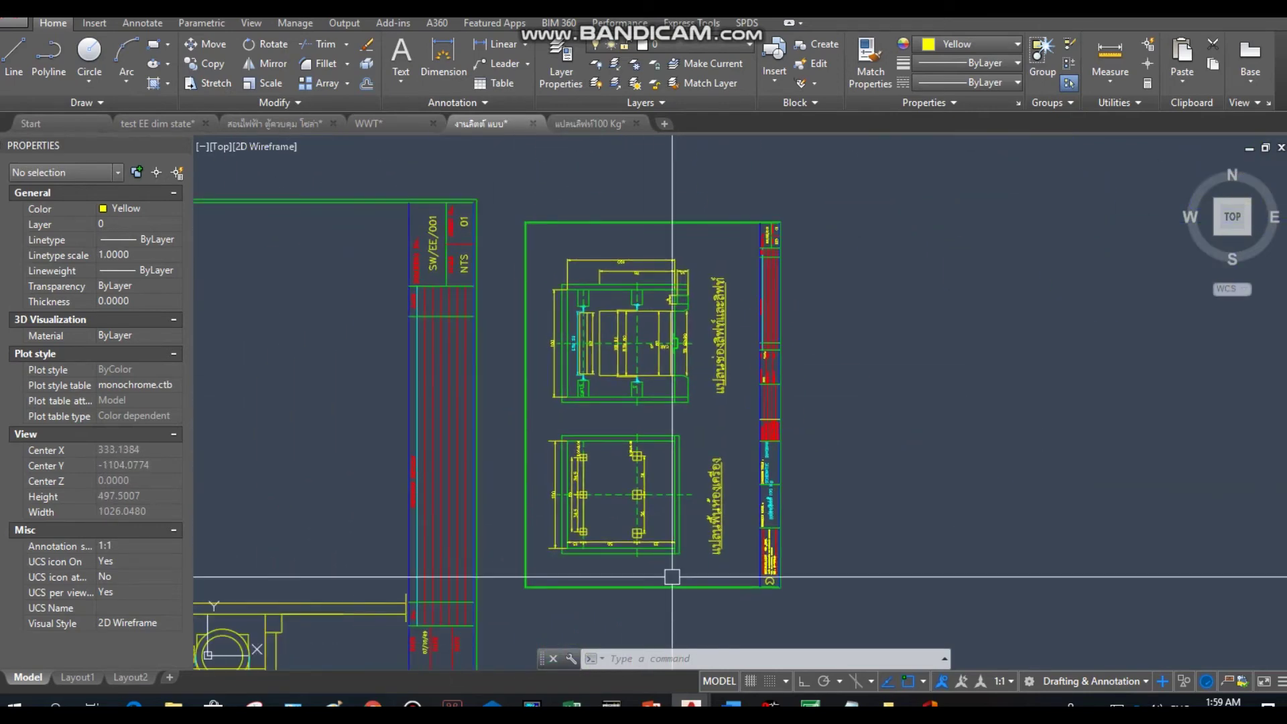
scroll(672, 577, "down", 2)
middle_click_drag(671, 577, 648, 454)
scroll(648, 455, "up", 2)
scroll(653, 442, "down", 1)
scroll(681, 523, "down", 1)
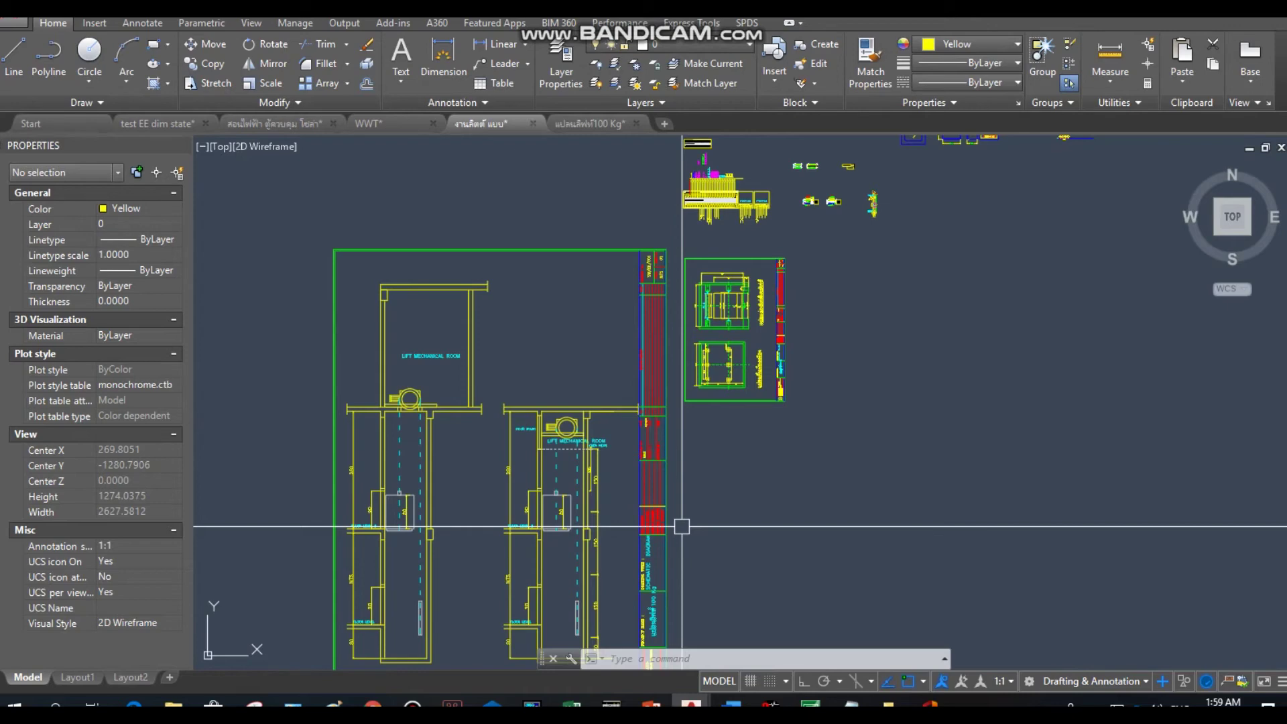
Step: Pan to the lower lift elevations and zoom in and out to inspect them
middle_click_drag(586, 381, 618, 178)
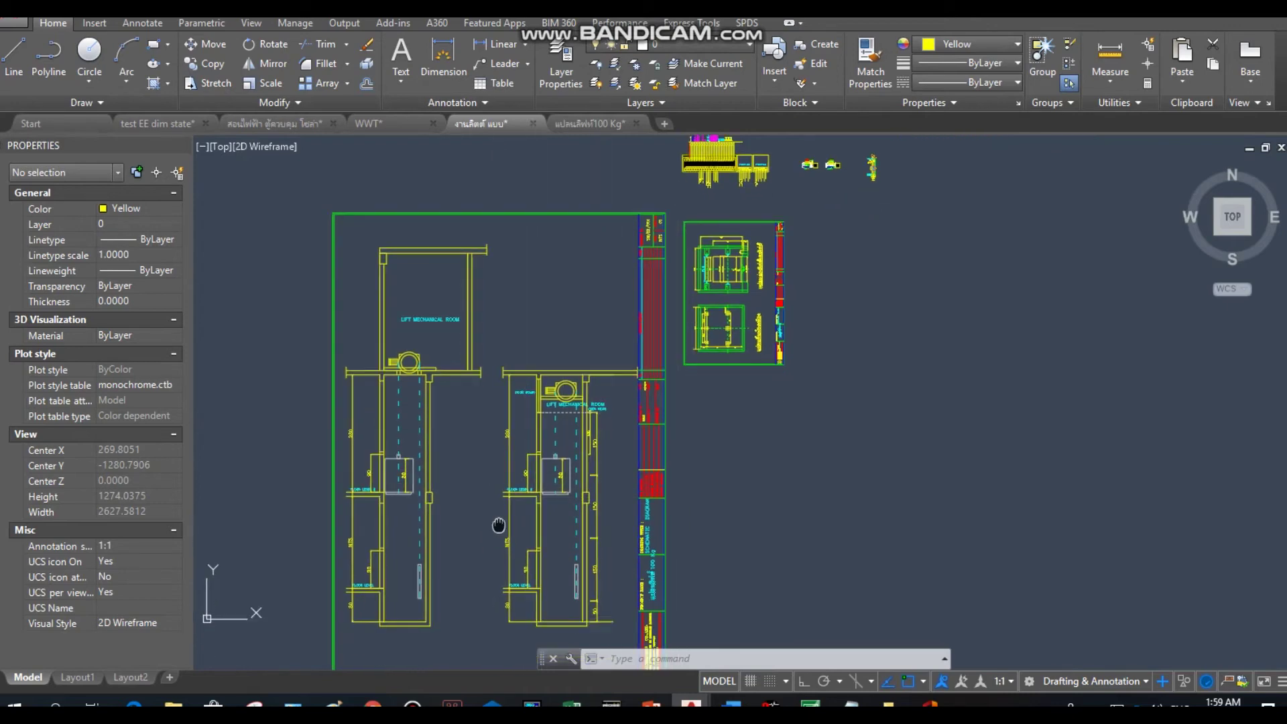
scroll(590, 179, "up", 2)
scroll(697, 178, "down", 2)
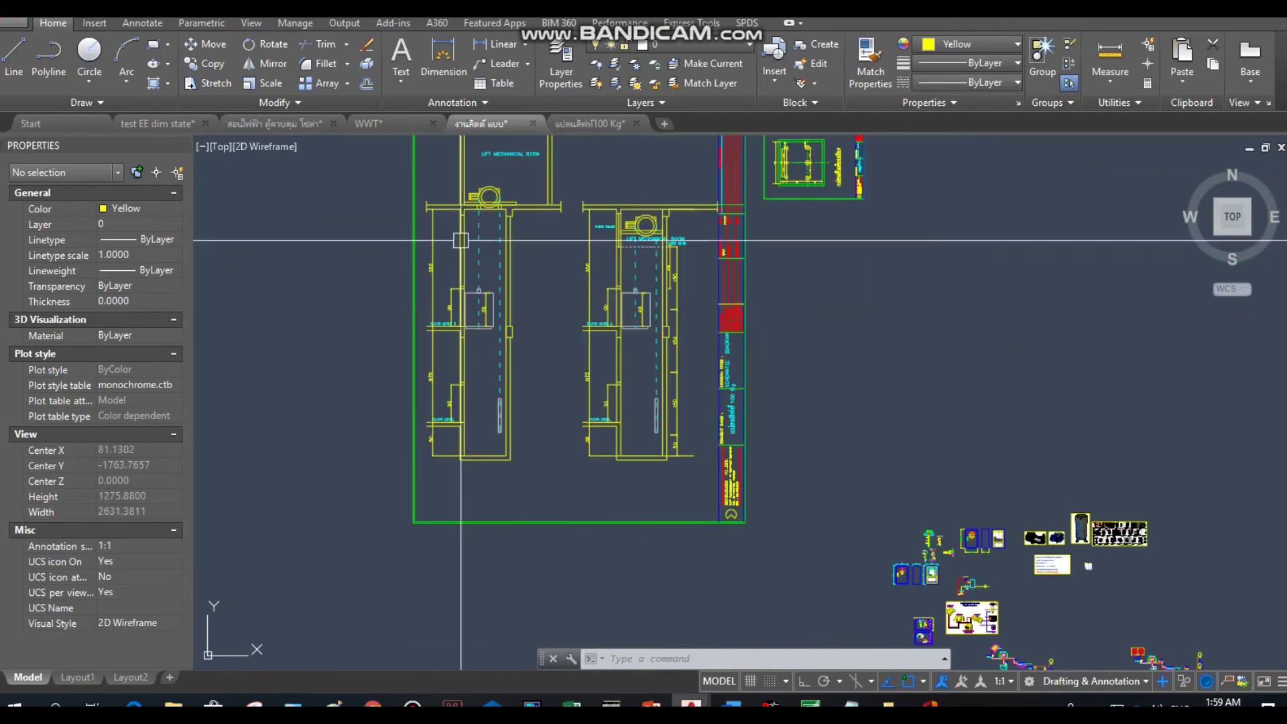
scroll(597, 201, "down", 3)
scroll(629, 407, "up", 3)
scroll(629, 407, "up", 1)
scroll(614, 389, "up", 2)
scroll(600, 367, "up", 2)
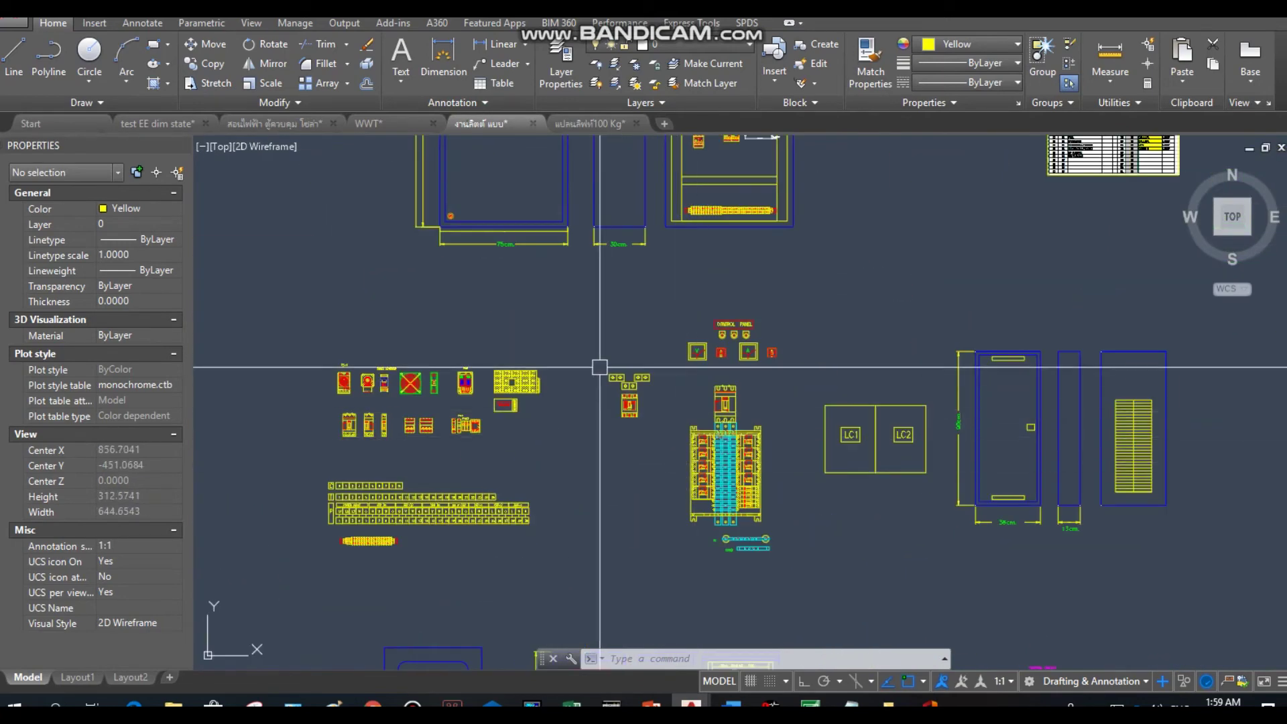
scroll(607, 369, "down", 3)
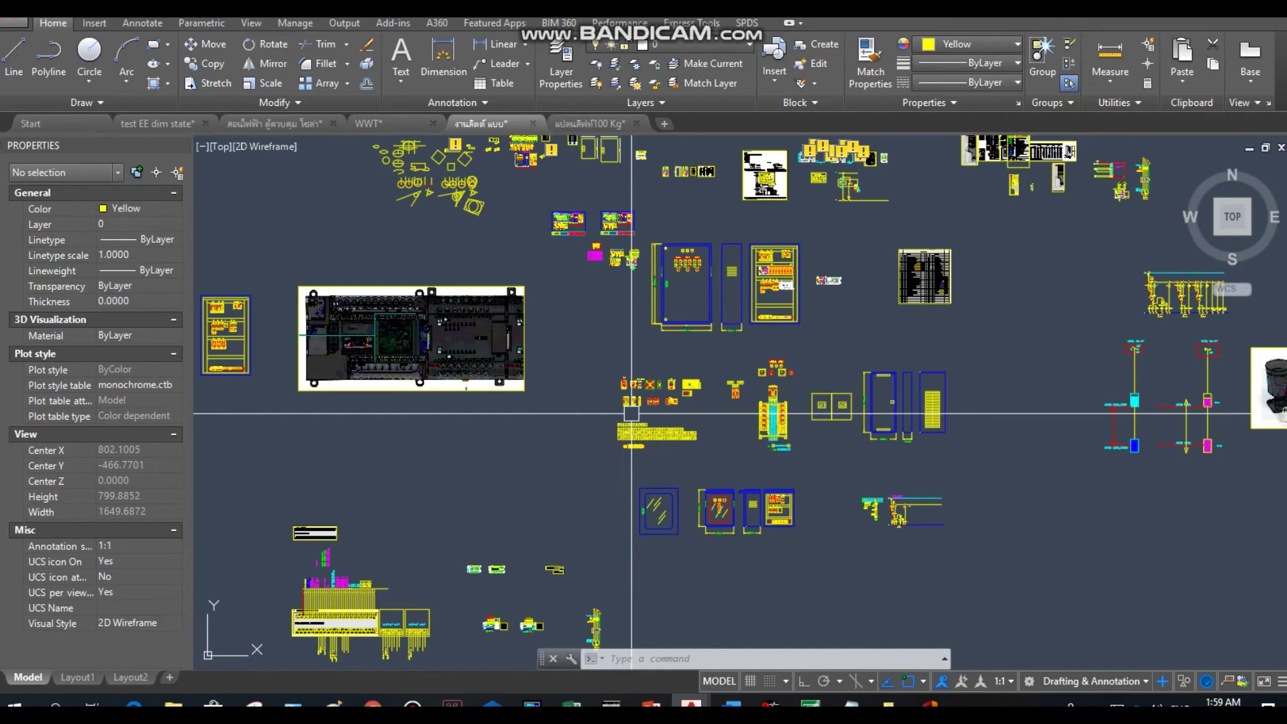
Step: Pan back to the PLC wiring sheet and zoom out over panel and lift sheets
mouse_move(631, 413)
middle_mouse_down()
mouse_move(495, 549)
mouse_move(592, 415)
middle_mouse_up()
middle_click_drag(689, 431, 675, 339)
mouse_move(475, 573)
middle_mouse_down()
mouse_move(577, 579)
mouse_move(804, 376)
middle_mouse_up()
middle_click_drag(554, 541, 600, 394)
middle_click_drag(604, 255, 574, 373)
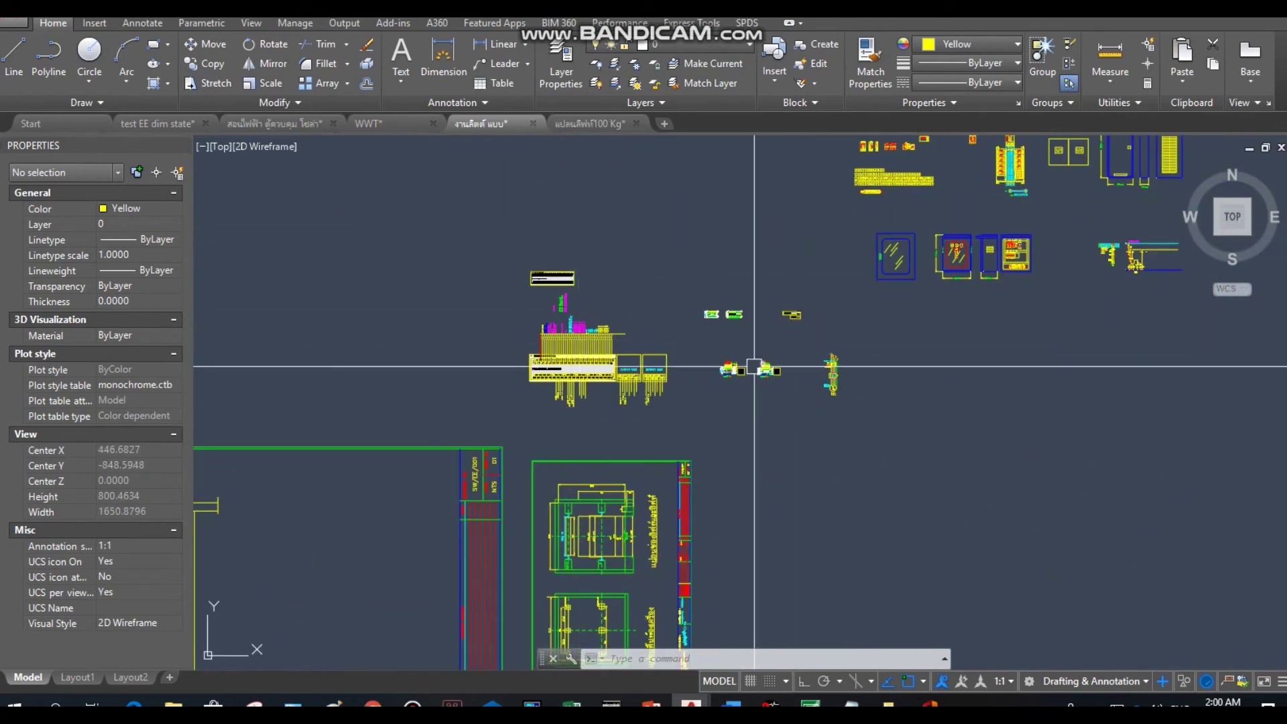
scroll(754, 367, "down", 3)
scroll(798, 348, "down", 2)
middle_click_drag(915, 469, 1067, 485)
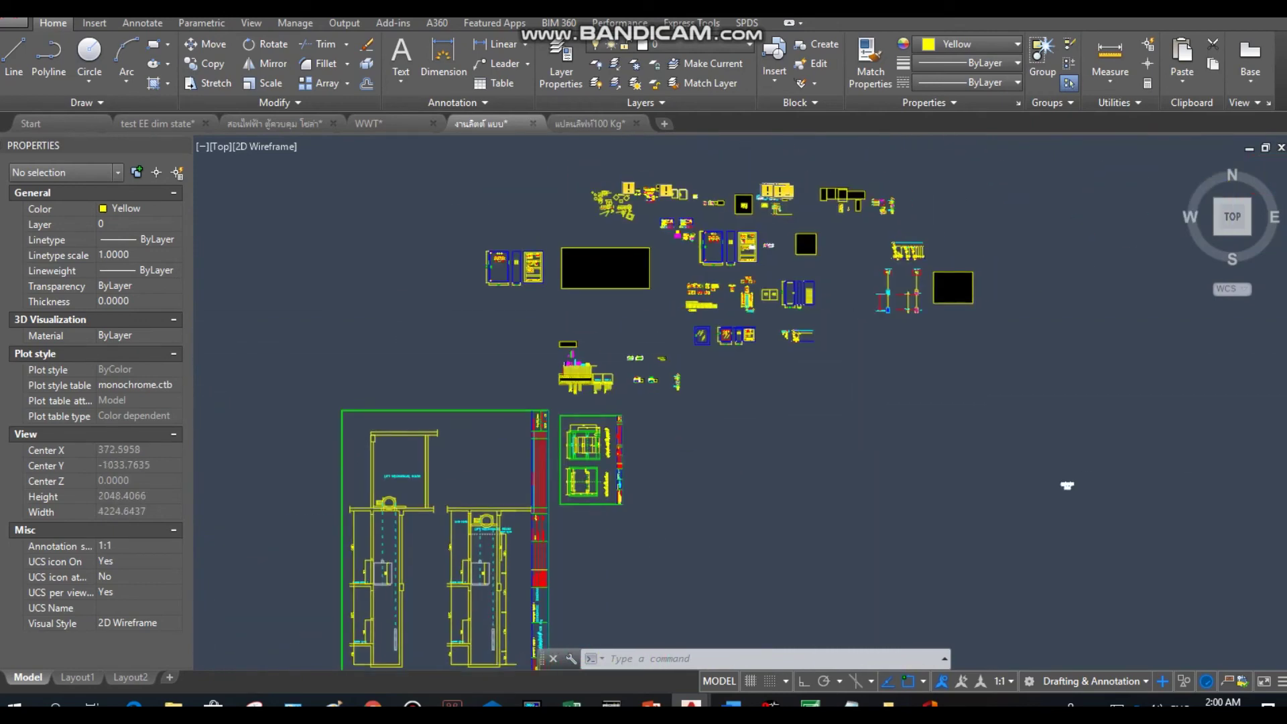
scroll(698, 353, "up", 2)
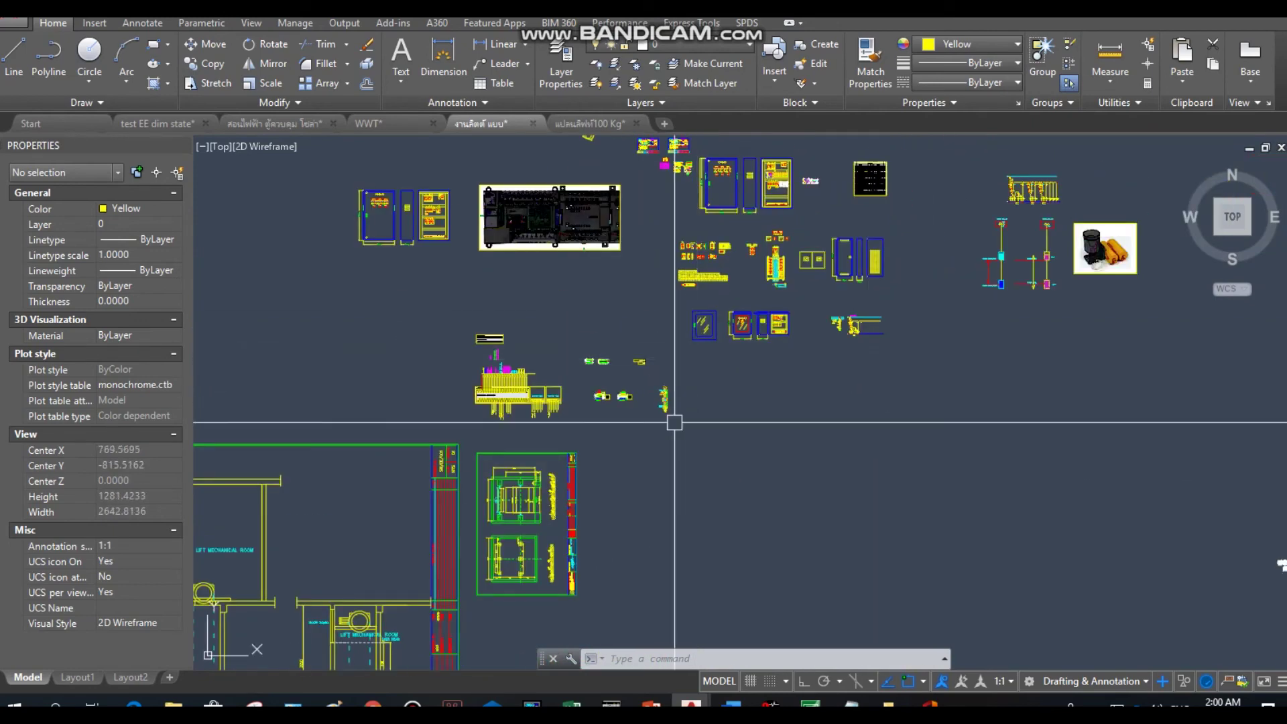